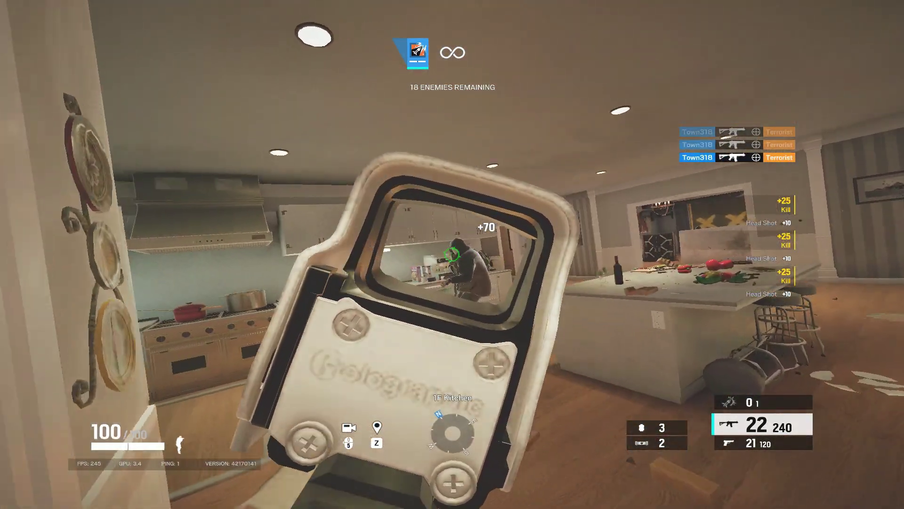
# Shoot the terrorists across the 1F Kitchen and toward the living room
pyautogui.click(452, 254)
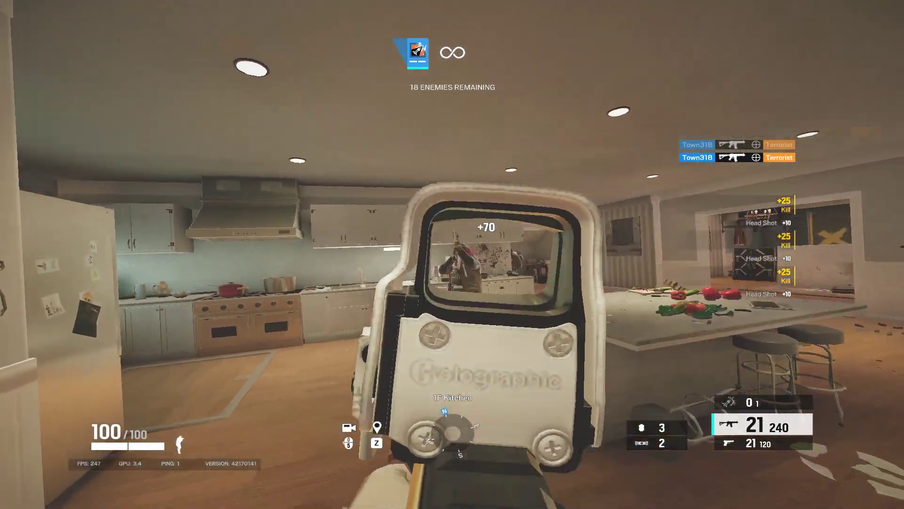
pyautogui.click(452, 254)
pyautogui.click(452, 255)
pyautogui.click(452, 255)
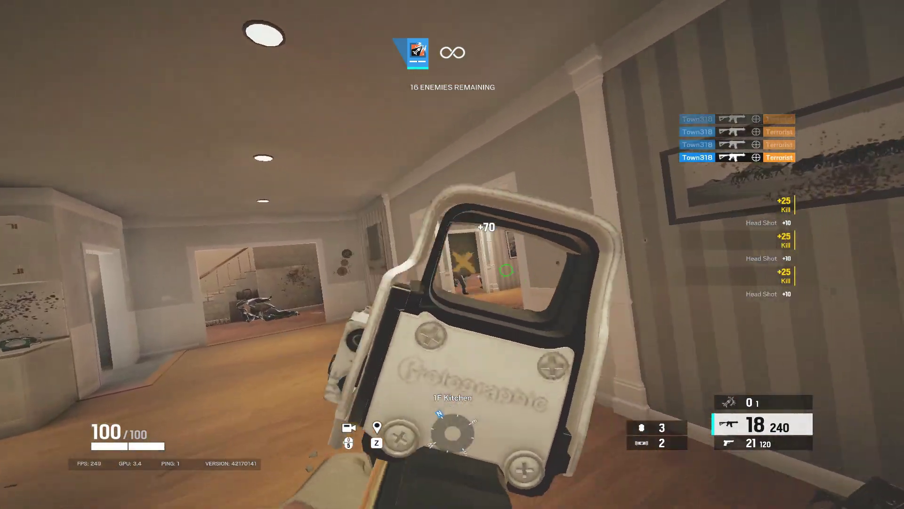
pyautogui.click(452, 254)
pyautogui.click(452, 254)
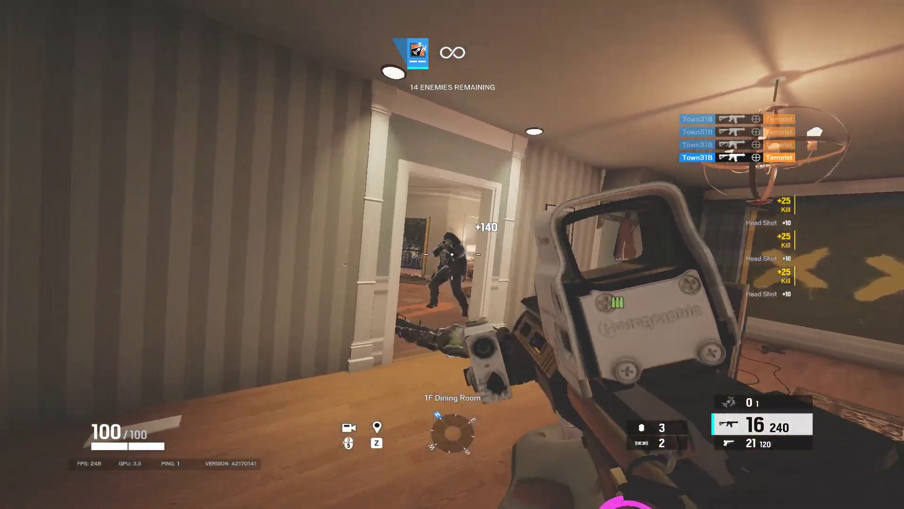
# Clear enemies through the 1F Dining Room into the 1F Office, leaving 11 remaining
pyautogui.click(452, 254)
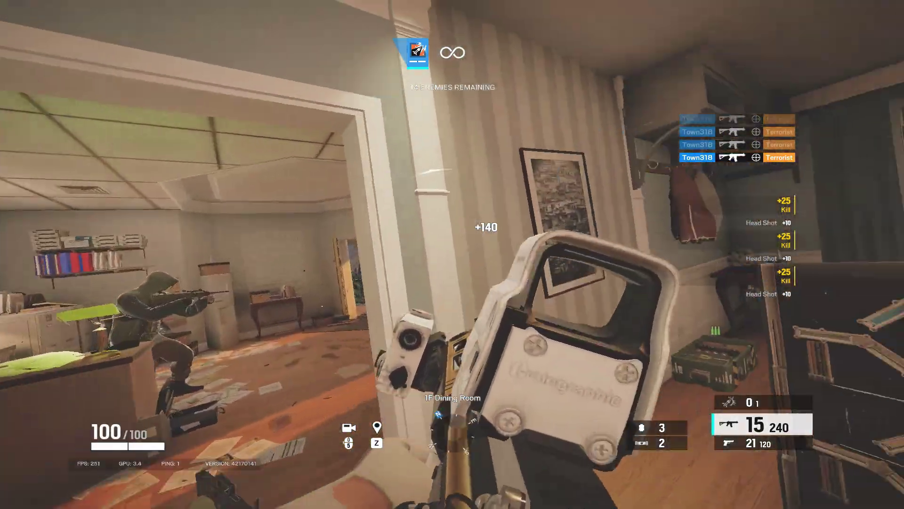
pyautogui.click(452, 255)
pyautogui.click(452, 254)
pyautogui.click(452, 255)
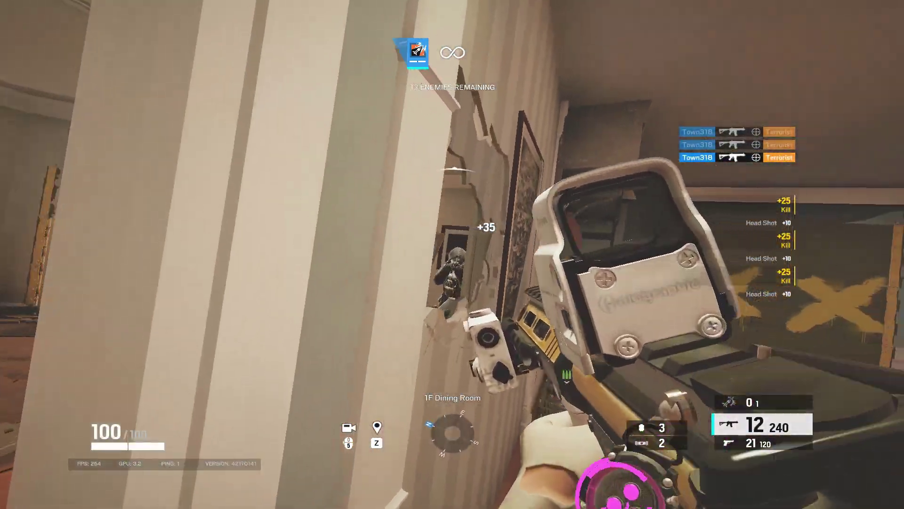
pyautogui.click(452, 254)
pyautogui.click(452, 254)
pyautogui.click(452, 255)
pyautogui.click(452, 254)
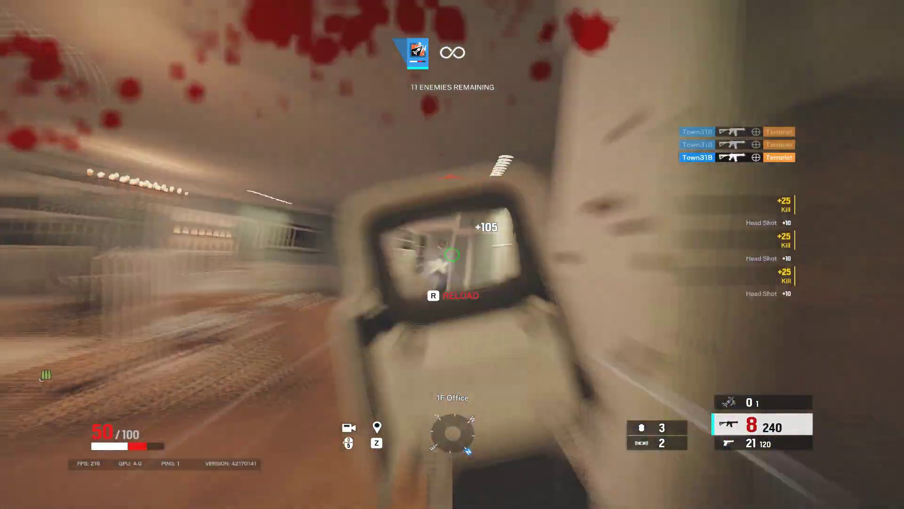
pyautogui.click(452, 255)
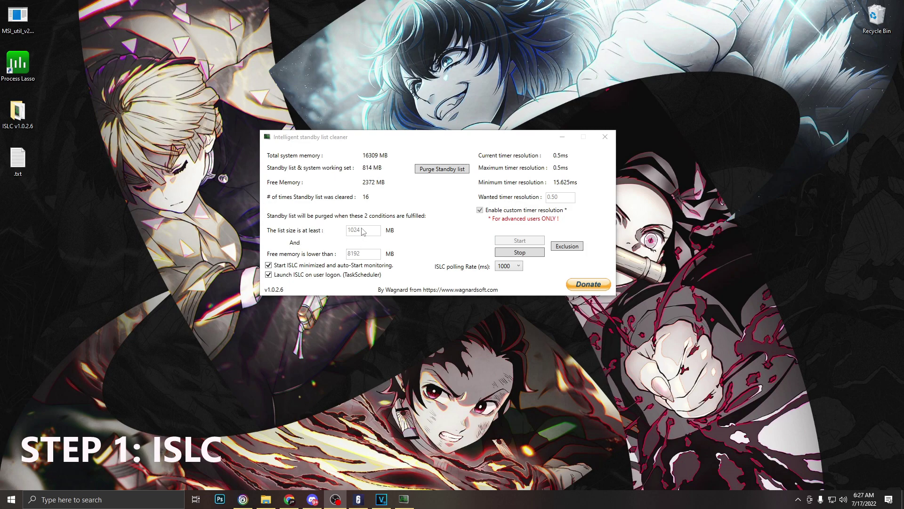
pyautogui.click(348, 234)
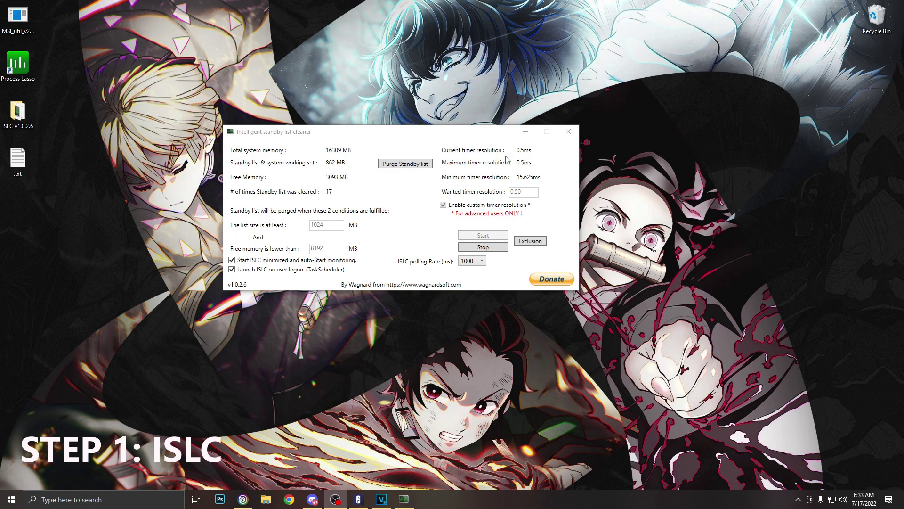
pyautogui.click(544, 156)
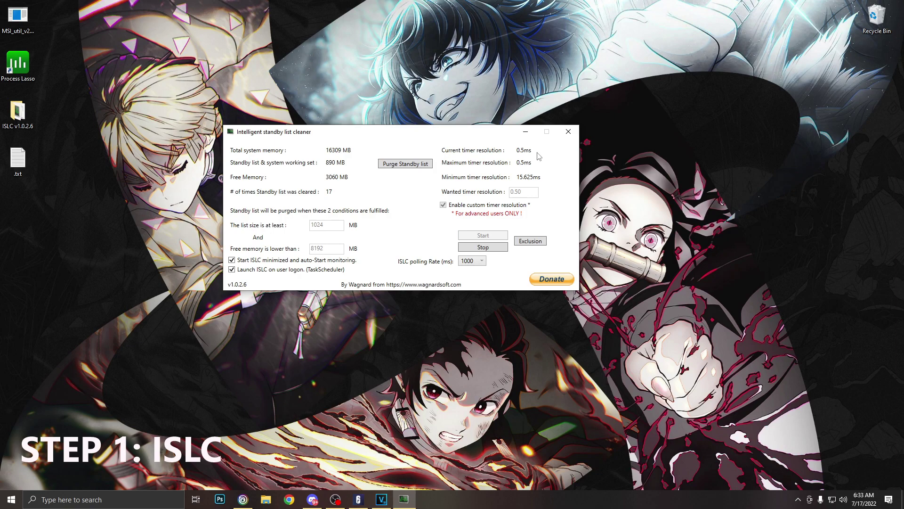
# Run 'bcdedit /set useplatformtick yes' in the admin Command Prompt
pyautogui.moveTo(703, 89); pyautogui.dragTo(584, 90)
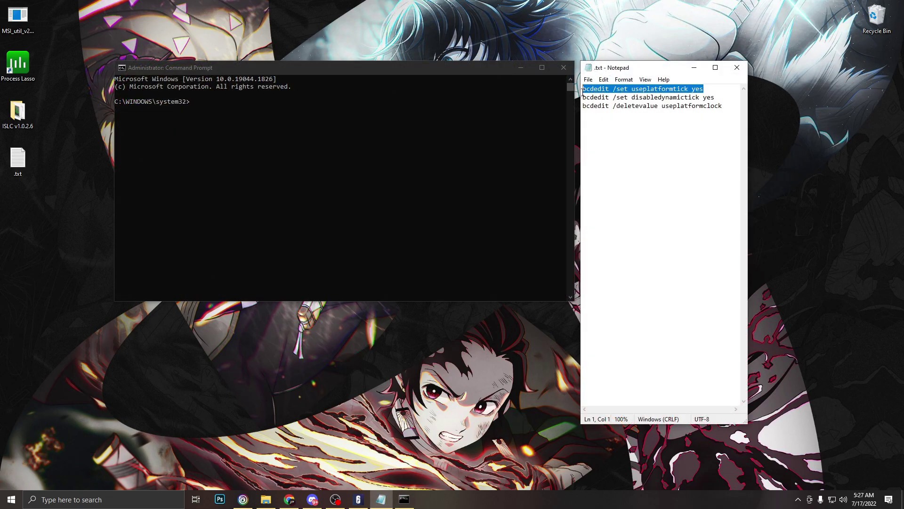
pyautogui.click(193, 108)
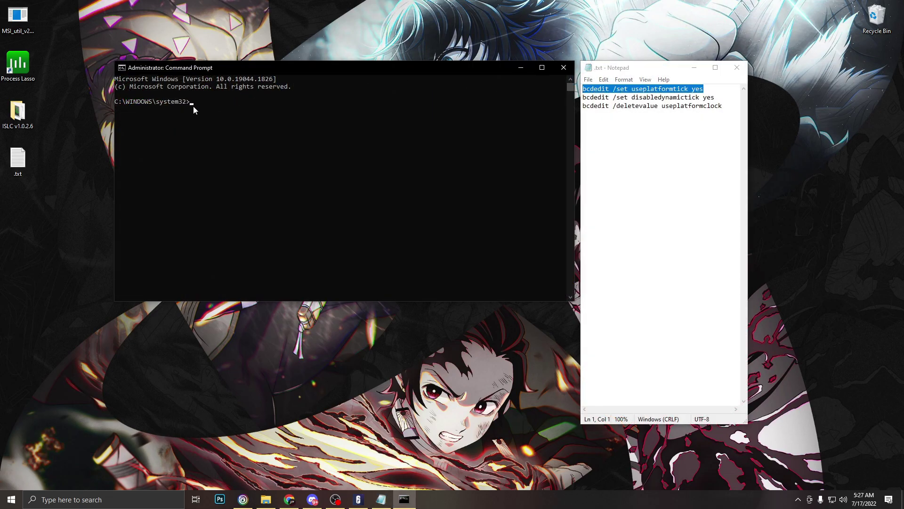
pyautogui.write('bcdedit /set useplatformtick yes')
pyautogui.press('Return')
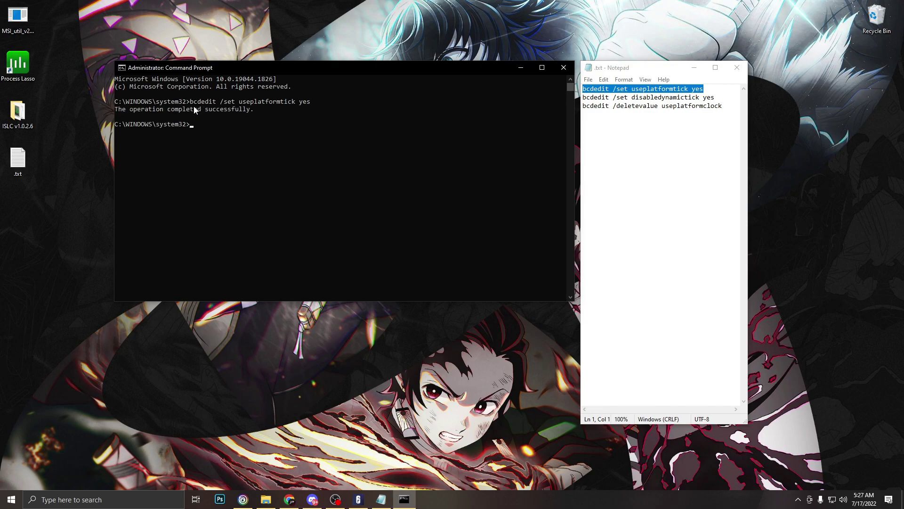
# Run 'bcdedit /set disabledynamictick yes' in the Command Prompt
pyautogui.moveTo(714, 98); pyautogui.dragTo(583, 98)
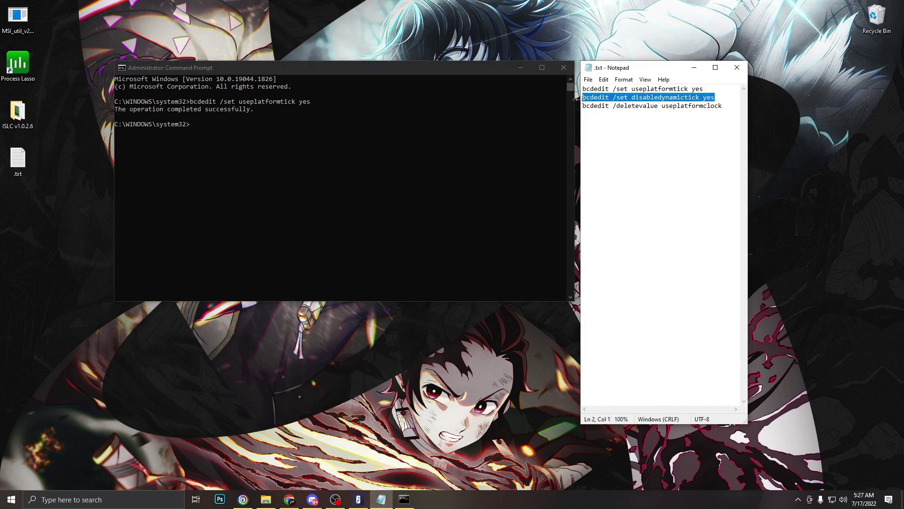
pyautogui.hotkey('ctrl', 'c')
pyautogui.click(199, 127)
pyautogui.hotkey('ctrl', 'v')
pyautogui.press('Return')
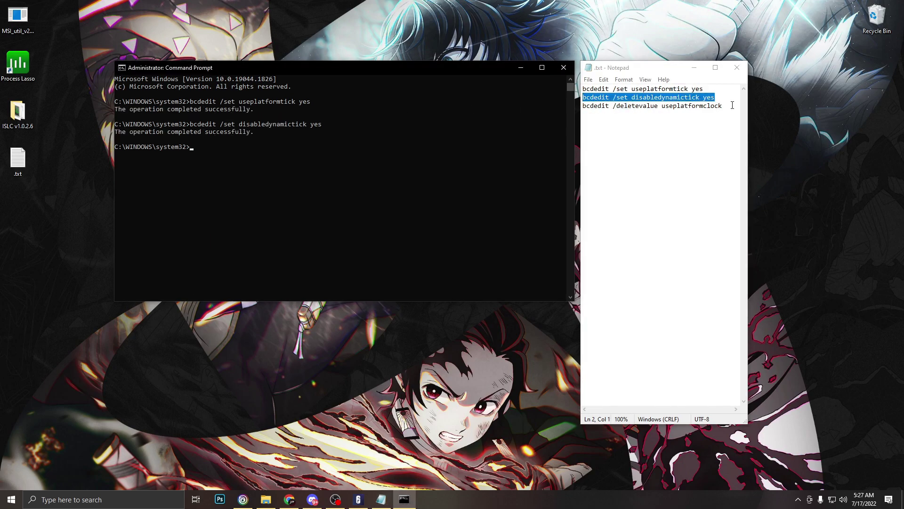
# Run the bcdedit command deleting the useplatformclock value
pyautogui.moveTo(733, 105); pyautogui.dragTo(583, 106)
pyautogui.hotkey('ctrl', 'c')
pyautogui.click(202, 144)
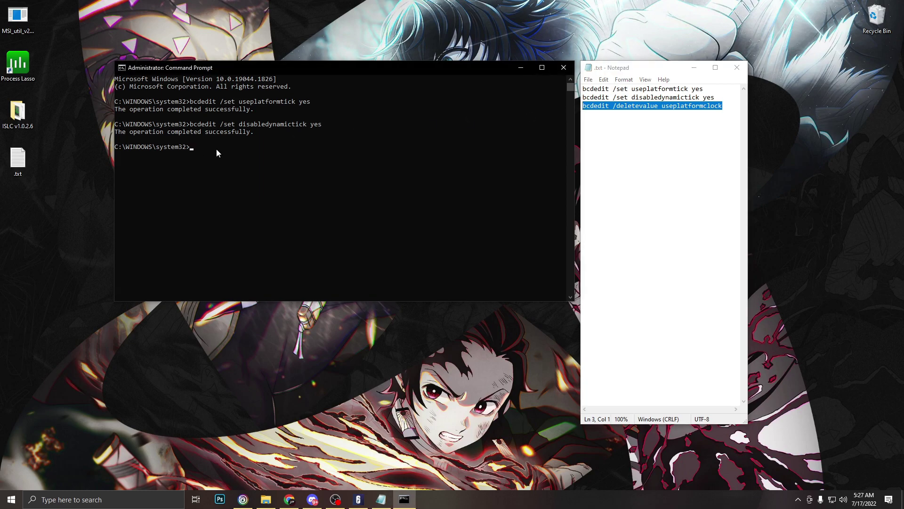
pyautogui.hotkey('ctrl', 'v')
pyautogui.press('Return')
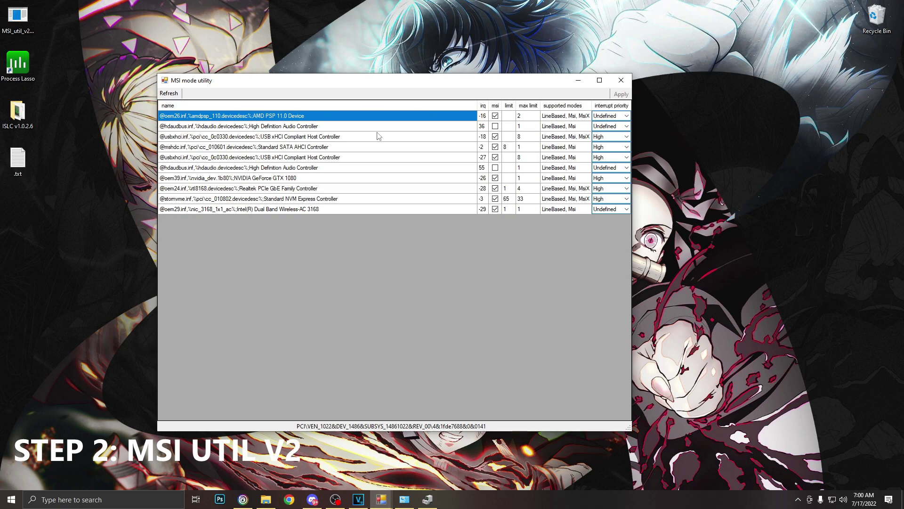
pyautogui.click(293, 181)
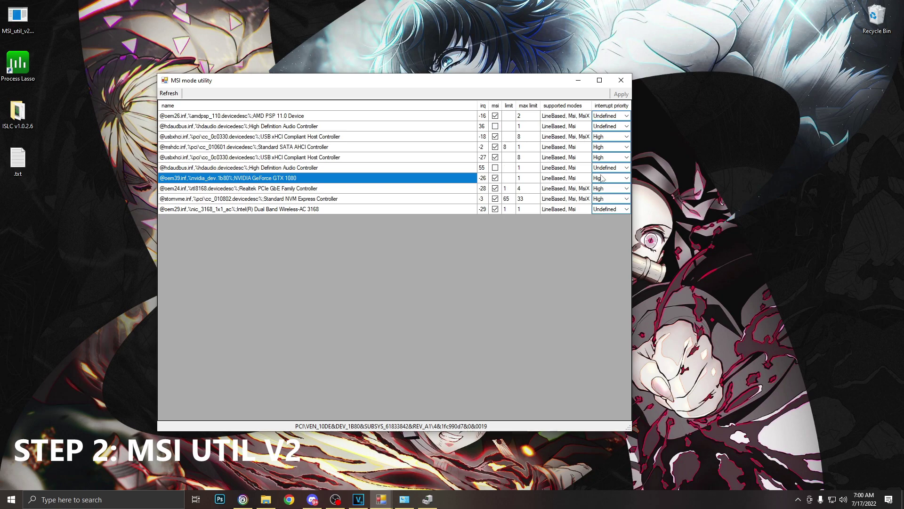
pyautogui.click(619, 181)
pyautogui.click(620, 183)
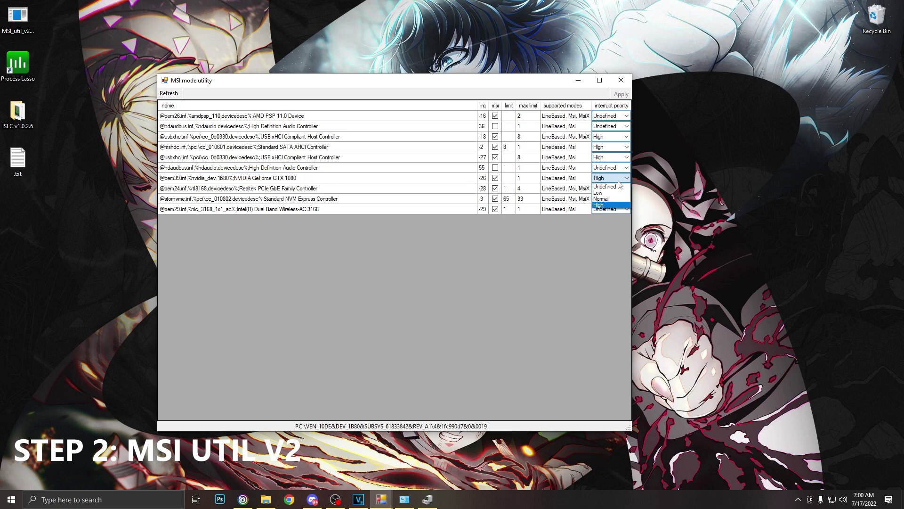
pyautogui.click(561, 249)
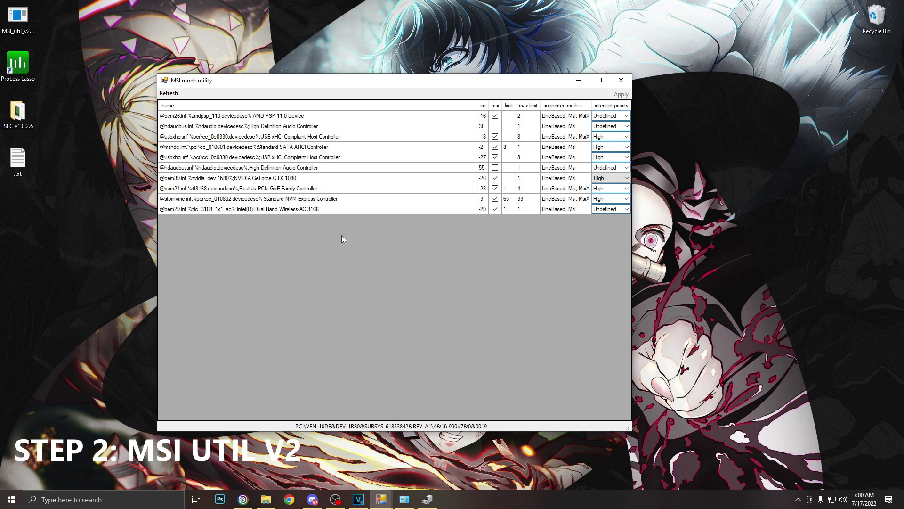
pyautogui.click(336, 138)
pyautogui.click(601, 136)
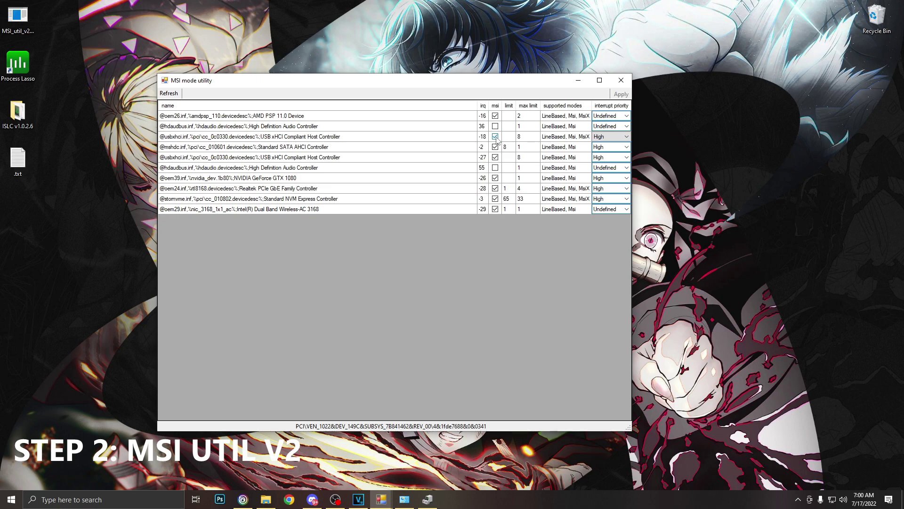
pyautogui.click(609, 136)
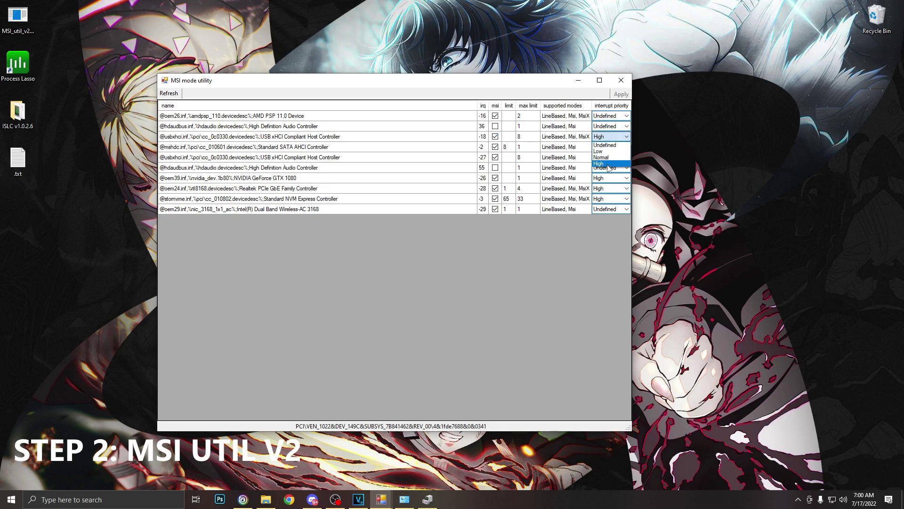
pyautogui.click(607, 165)
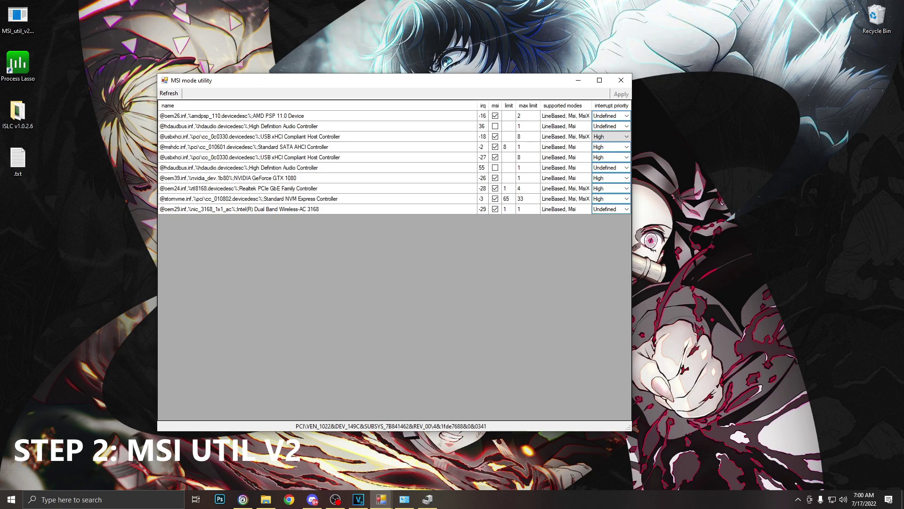
pyautogui.click(621, 81)
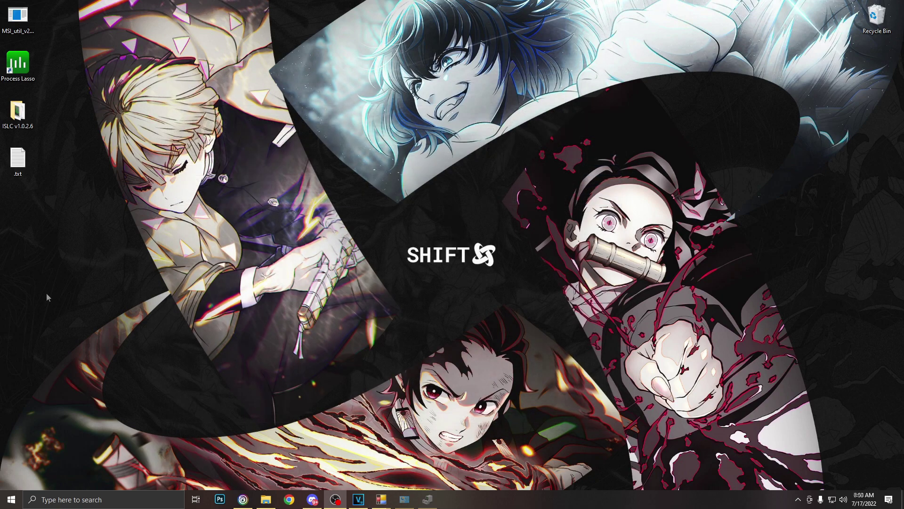
# Open Device Manager via Control Panel and bring up the High precision event timer's options
pyautogui.press('super')
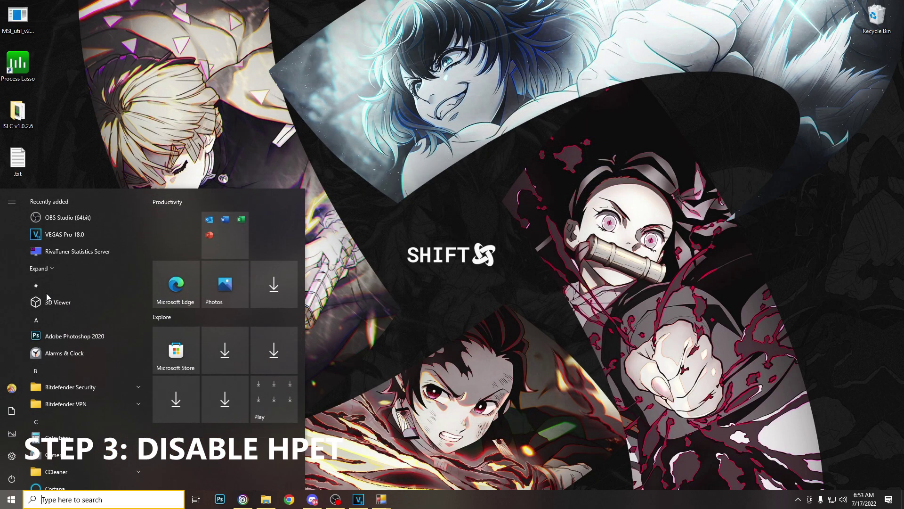
pyautogui.write('c')
pyautogui.click(77, 247)
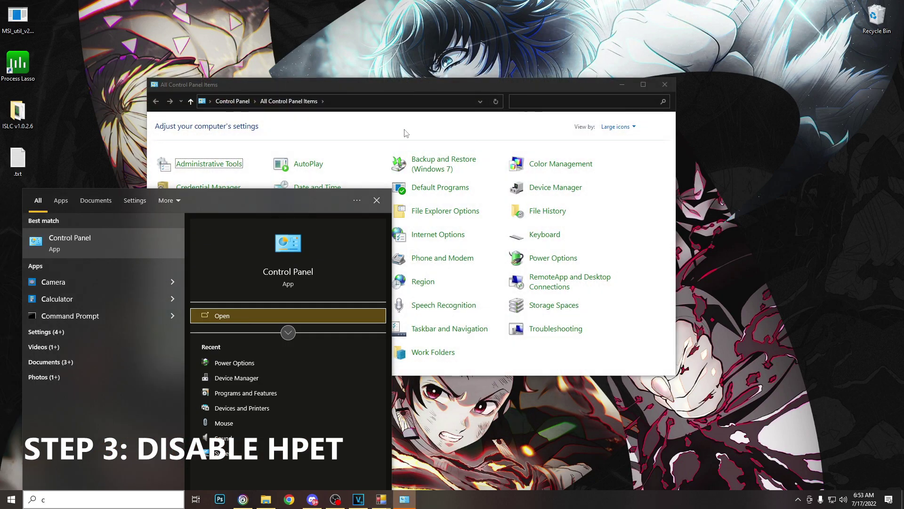
pyautogui.click(565, 188)
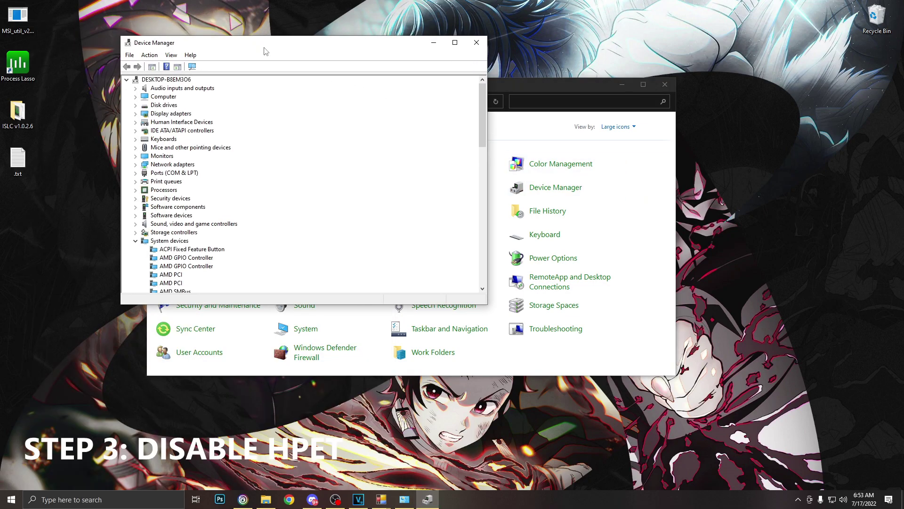
pyautogui.moveTo(316, 42); pyautogui.dragTo(379, 42)
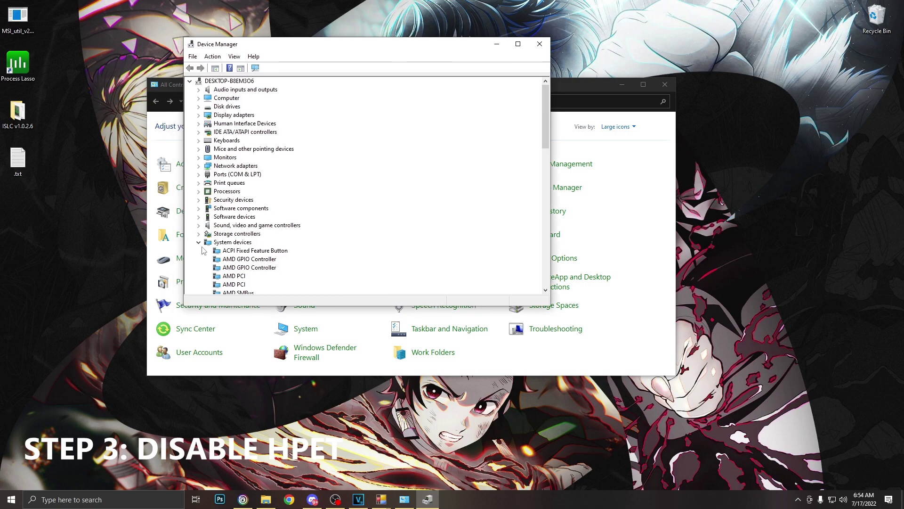
pyautogui.scroll(-3, 233, 246)
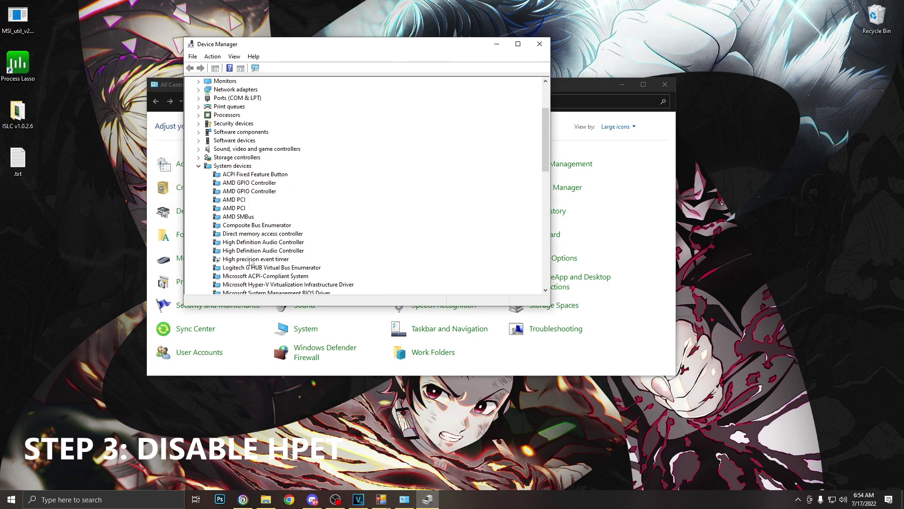
pyautogui.rightClick(250, 259)
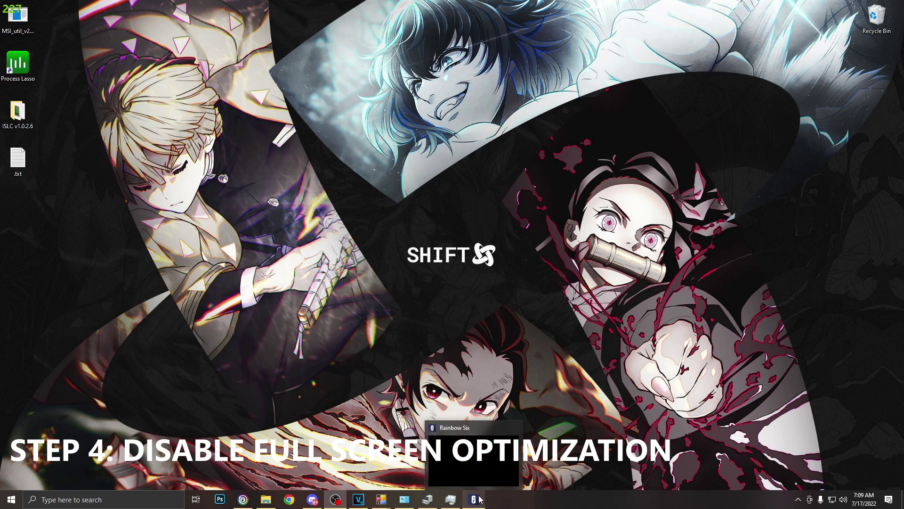
# Open the Compatibility properties of the Rainbow Six executable from Task Manager
pyautogui.rightClick(500, 498)
pyautogui.click(522, 455)
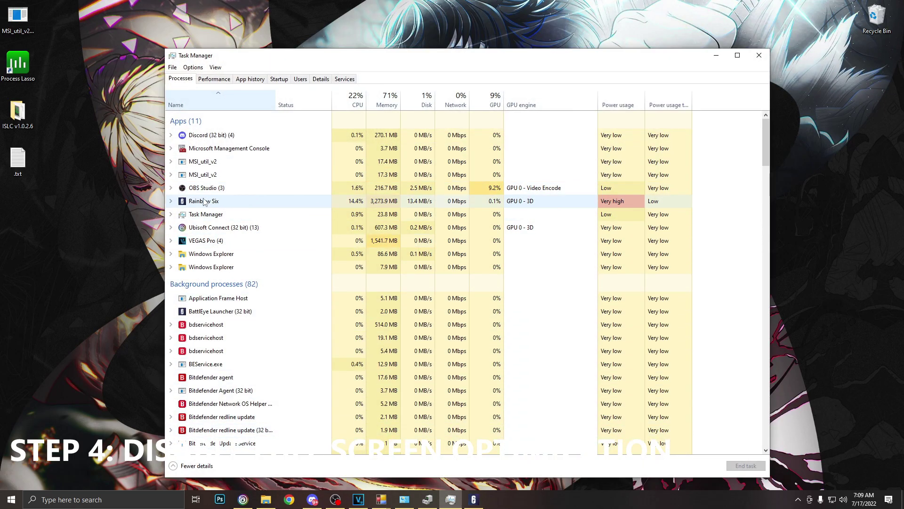
pyautogui.click(172, 201)
pyautogui.rightClick(207, 202)
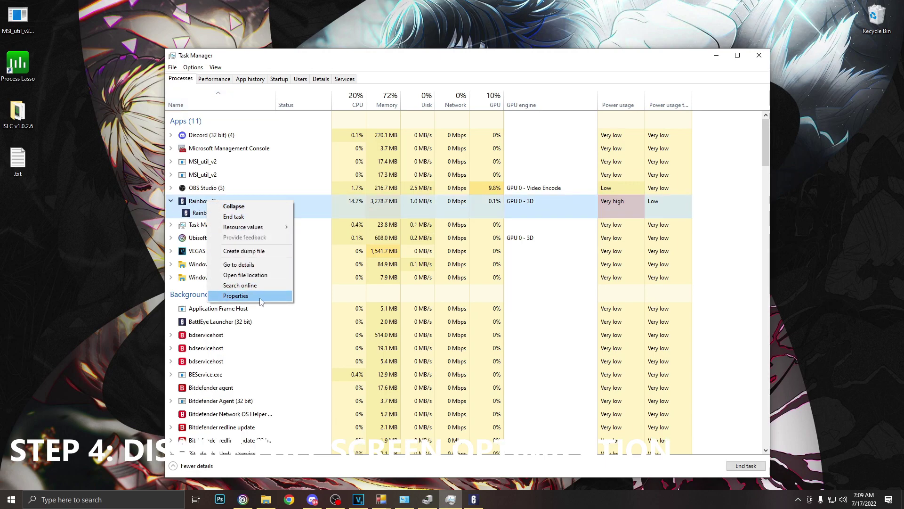
pyautogui.click(260, 300)
pyautogui.moveTo(347, 241); pyautogui.dragTo(349, 131)
pyautogui.click(331, 186)
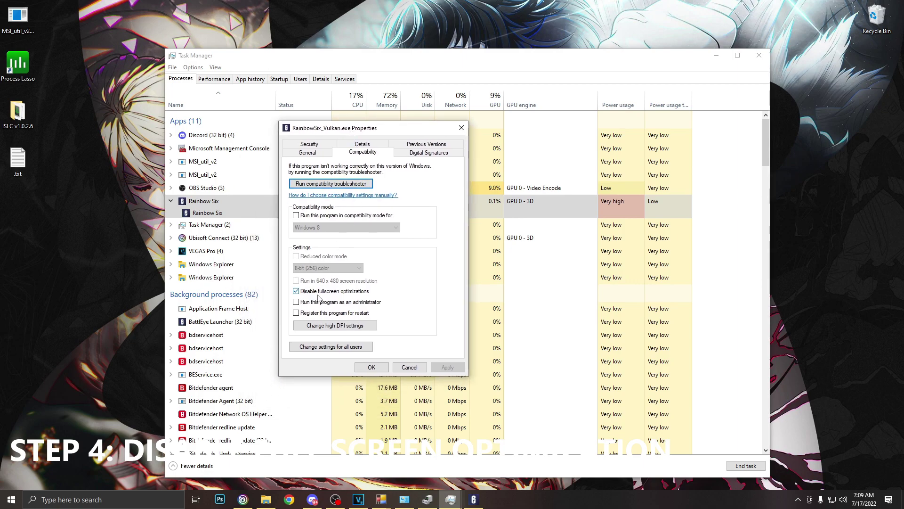
# Set the high DPI scaling override to Application and apply the compatibility settings
pyautogui.click(327, 329)
pyautogui.moveTo(366, 170); pyautogui.dragTo(410, 113)
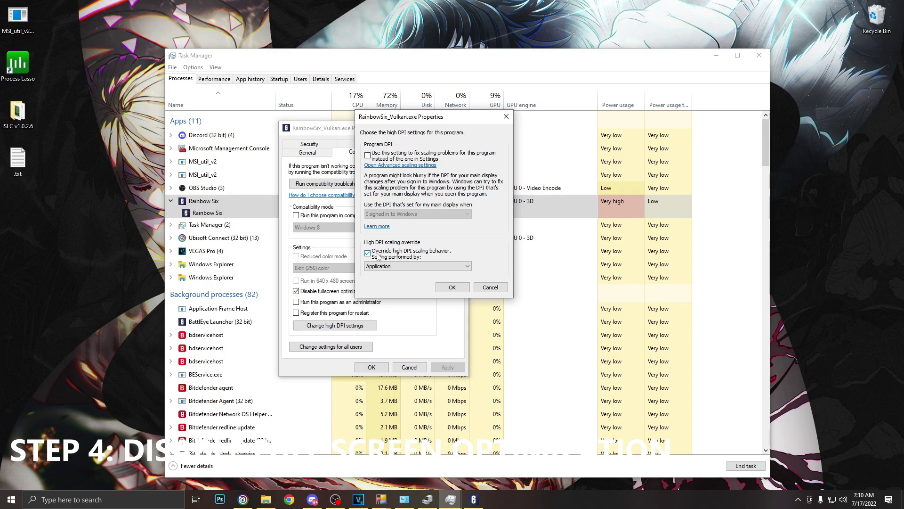
pyautogui.click(451, 287)
pyautogui.click(372, 367)
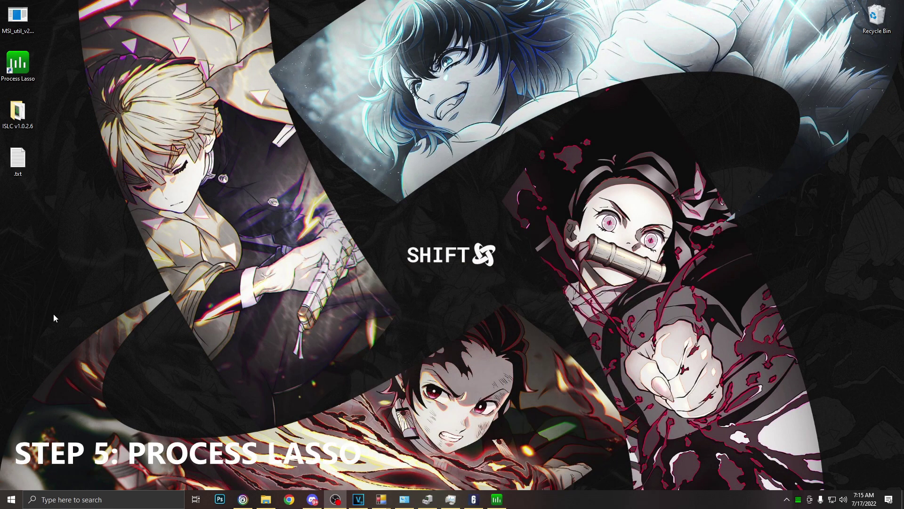
# Bring up Process Lasso and check the active power profile is Bitsum Highest Performance
pyautogui.click(497, 498)
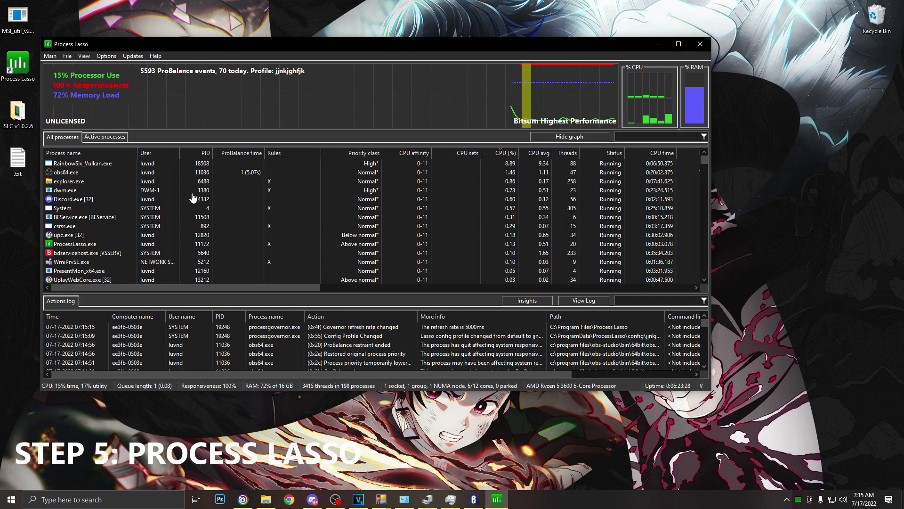
pyautogui.moveTo(146, 46); pyautogui.dragTo(318, 75)
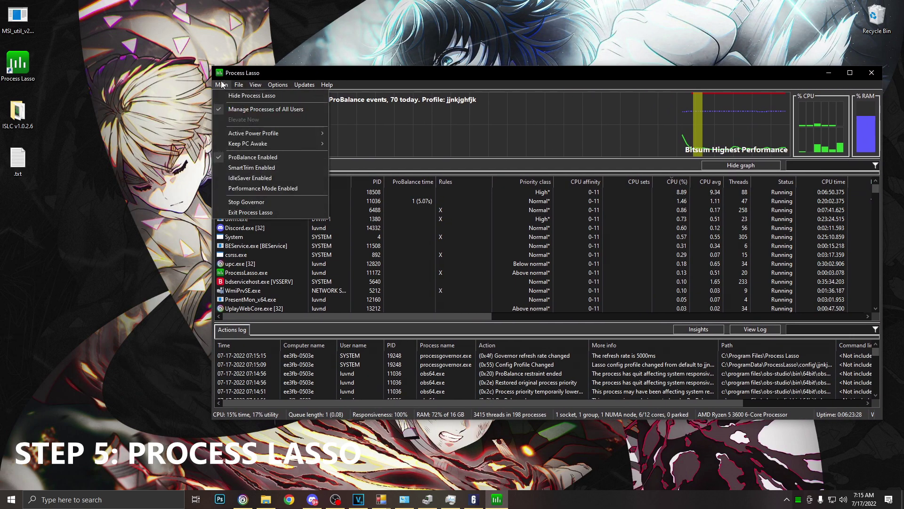
pyautogui.moveTo(256, 77); pyautogui.dragTo(221, 64)
pyautogui.click(186, 72)
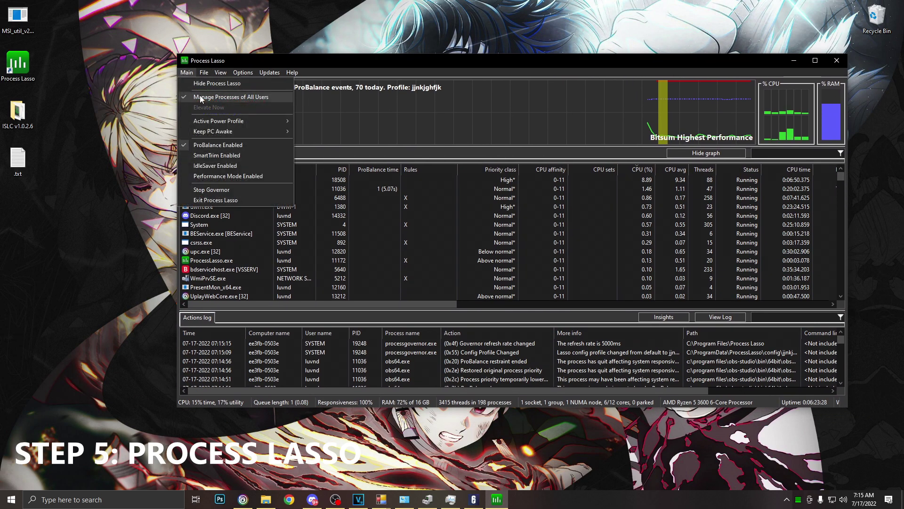
pyautogui.moveTo(219, 137)
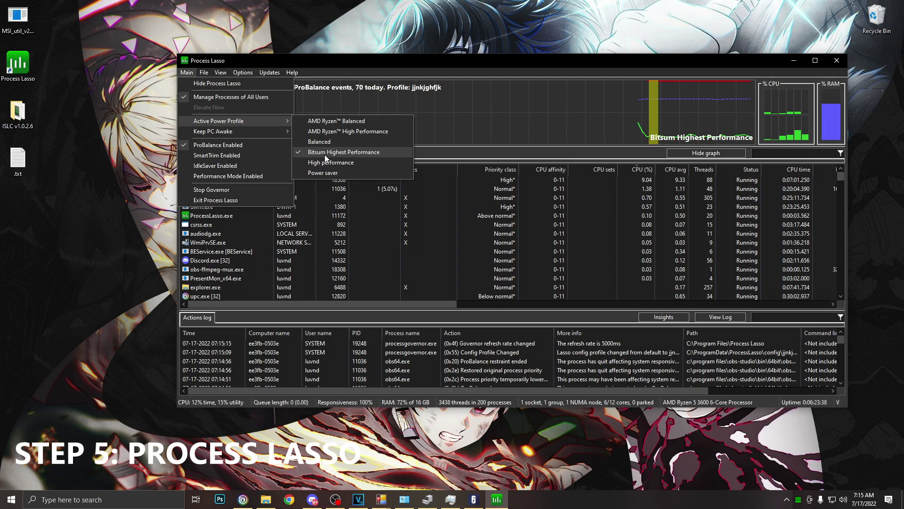
pyautogui.moveTo(257, 75)
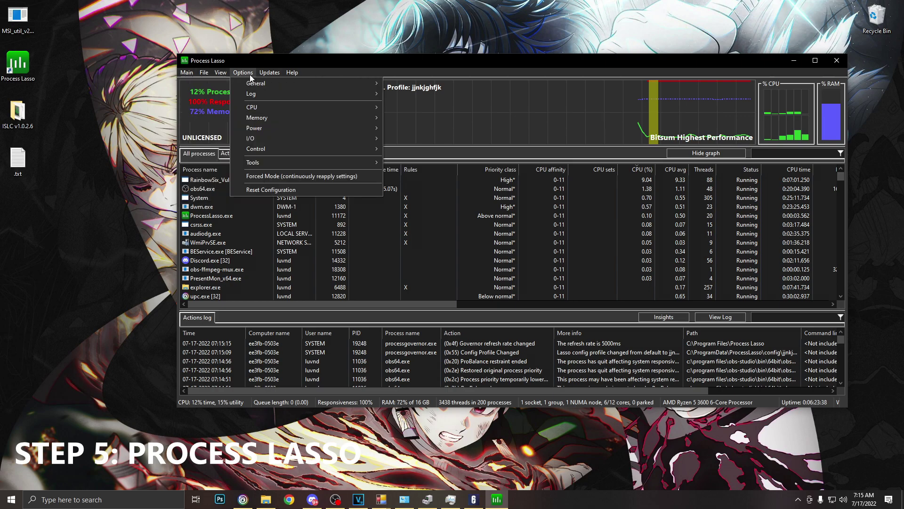
pyautogui.moveTo(445, 190)
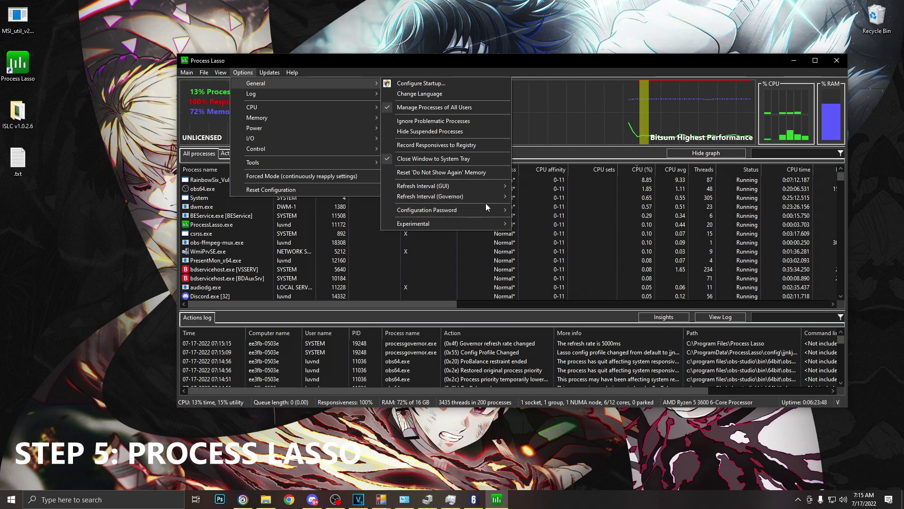
pyautogui.moveTo(347, 63); pyautogui.dragTo(355, 59)
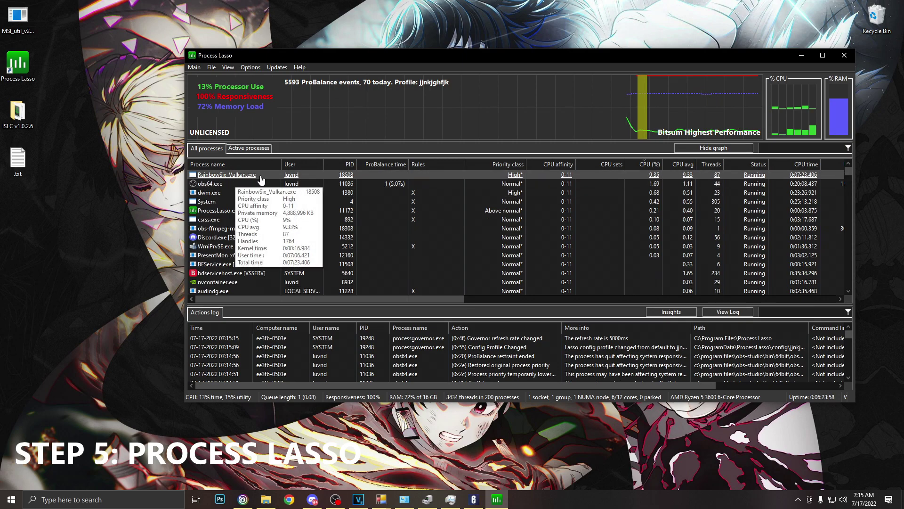
# Set RainbowSix_Vulkan.exe to always run at High CPU priority
pyautogui.rightClick(240, 178)
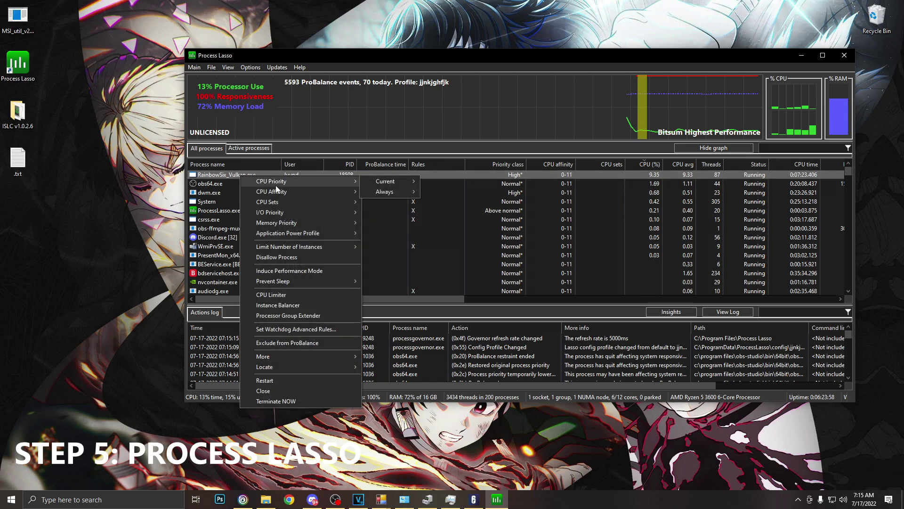
pyautogui.moveTo(392, 190)
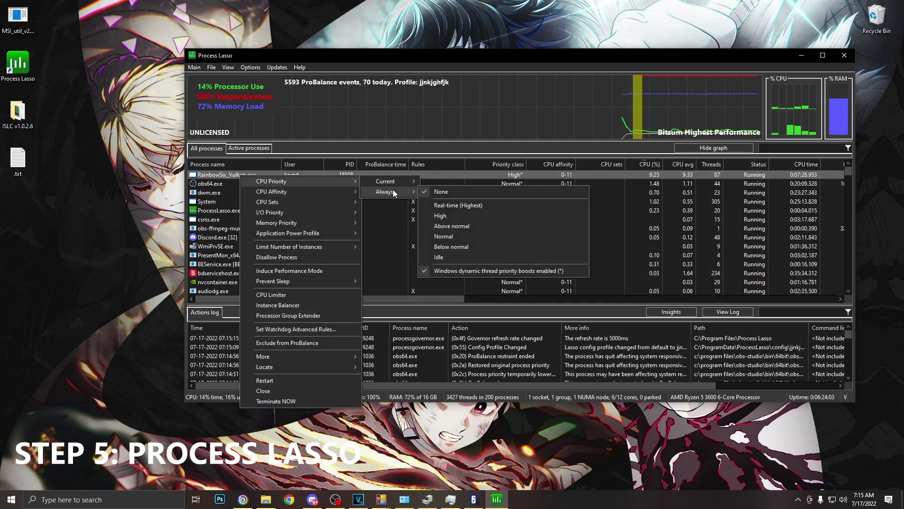
pyautogui.click(454, 215)
# Check the current CPU priority of upc.exe
pyautogui.scroll(-4, 259, 217)
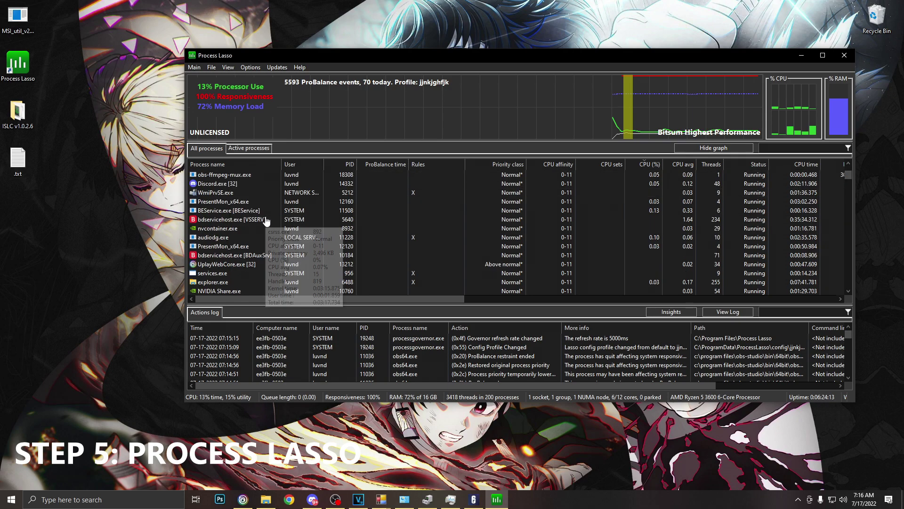
pyautogui.scroll(-2, 254, 230)
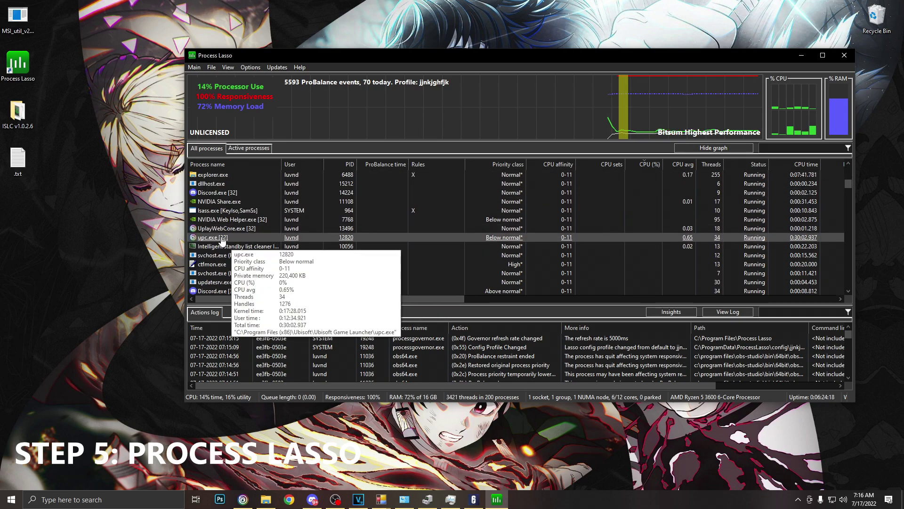
pyautogui.rightClick(222, 239)
pyautogui.moveTo(250, 245)
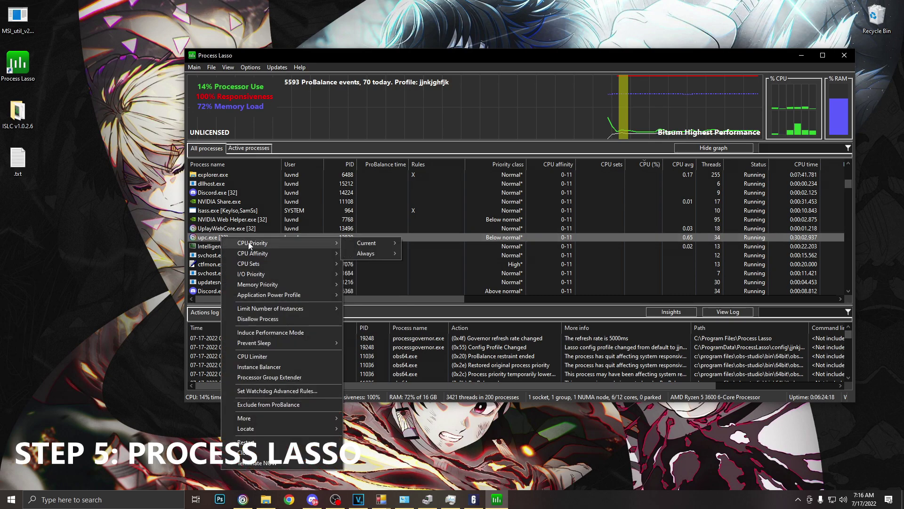
pyautogui.moveTo(367, 244)
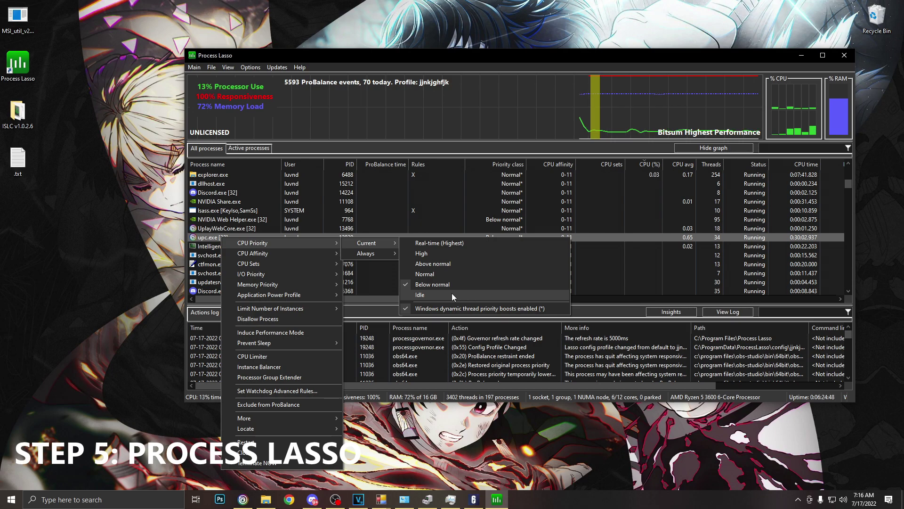
# Create a new Process Lasso config profile named 'fhvfdjki'
pyautogui.click(285, 249)
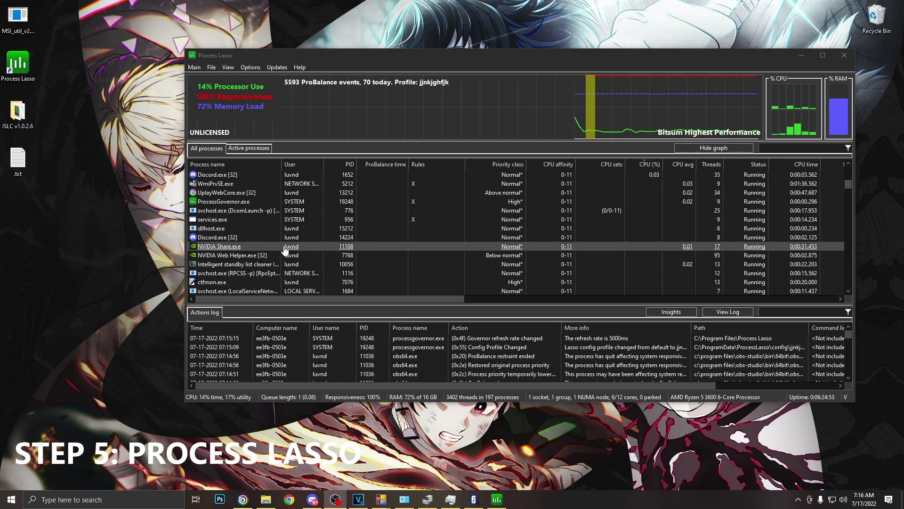
pyautogui.click(211, 67)
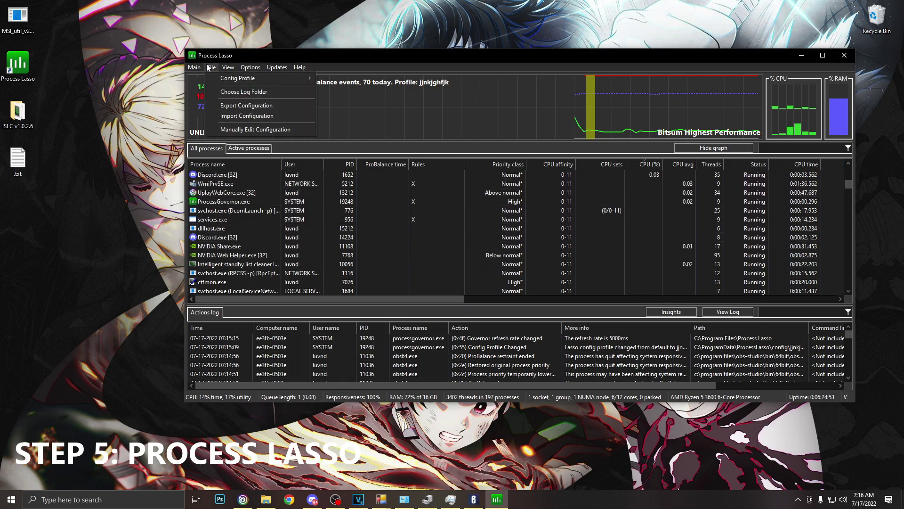
pyautogui.click(219, 70)
pyautogui.click(217, 68)
pyautogui.moveTo(249, 77)
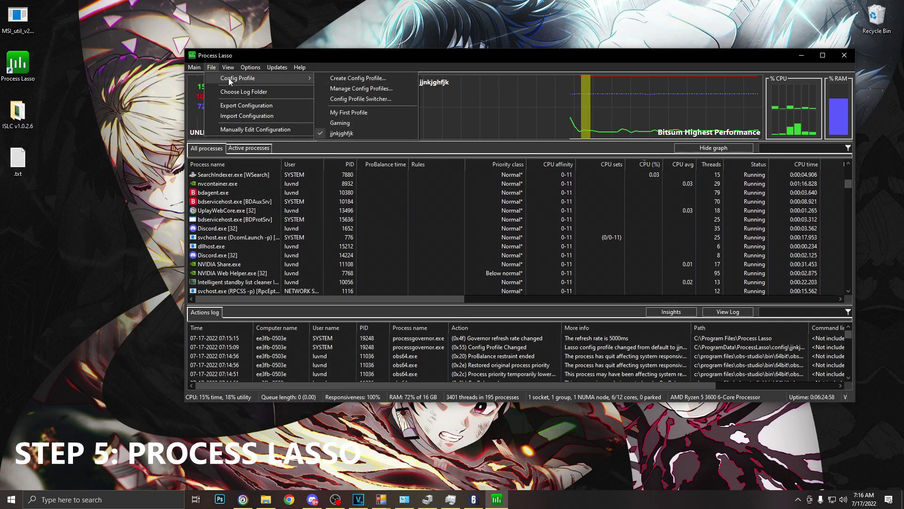
pyautogui.click(346, 78)
pyautogui.write('fhvfdjk')
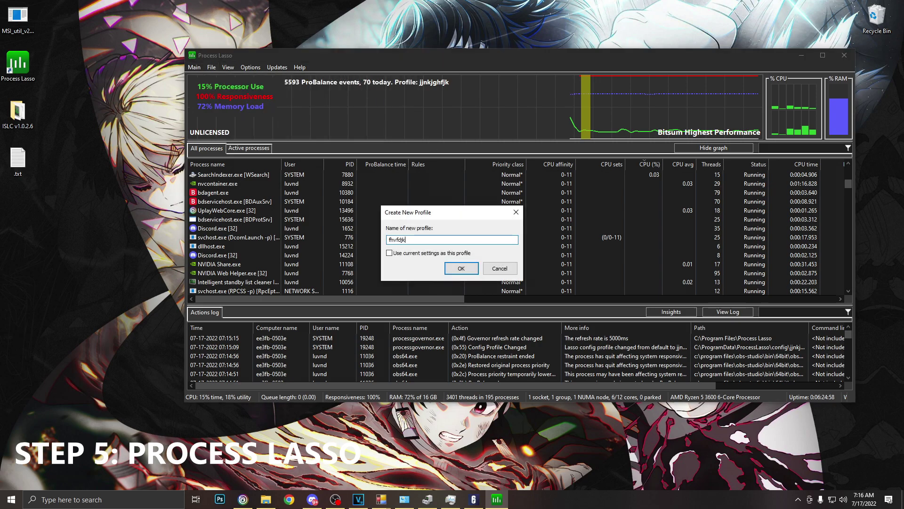
pyautogui.write('i')
pyautogui.click(461, 268)
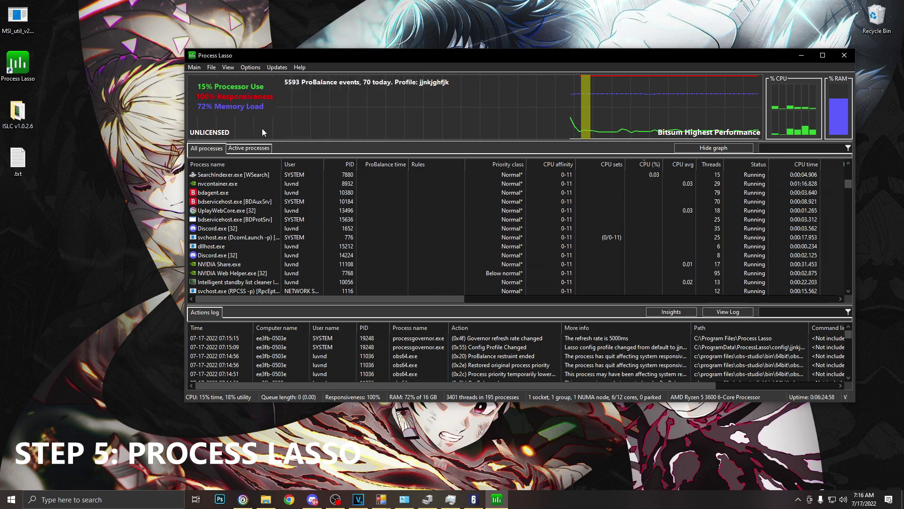
# Switch to the Gaming config profile and close Process Lasso
pyautogui.click(211, 68)
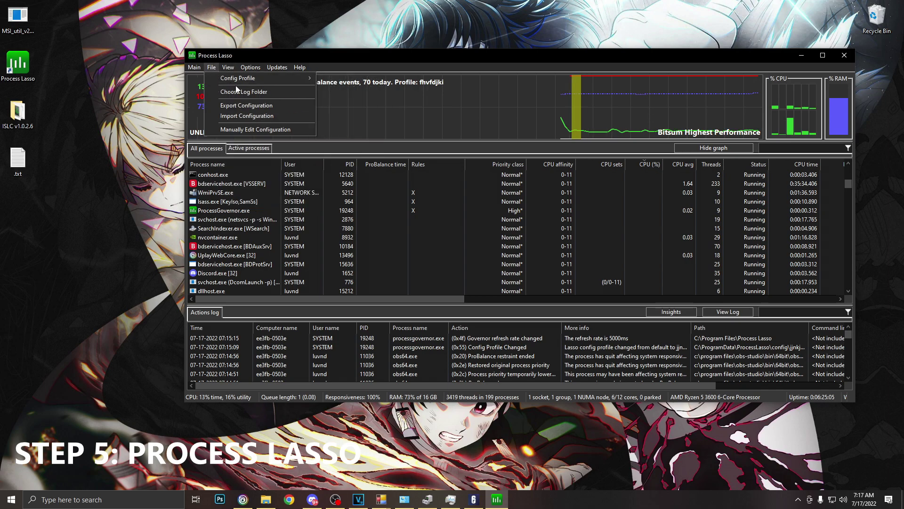
pyautogui.moveTo(237, 82)
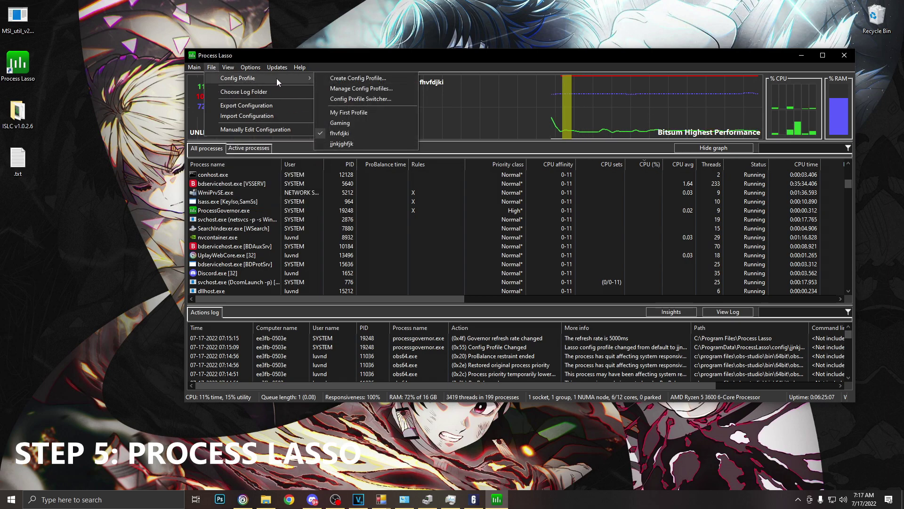
pyautogui.click(360, 122)
pyautogui.moveTo(320, 61); pyautogui.dragTo(264, 40)
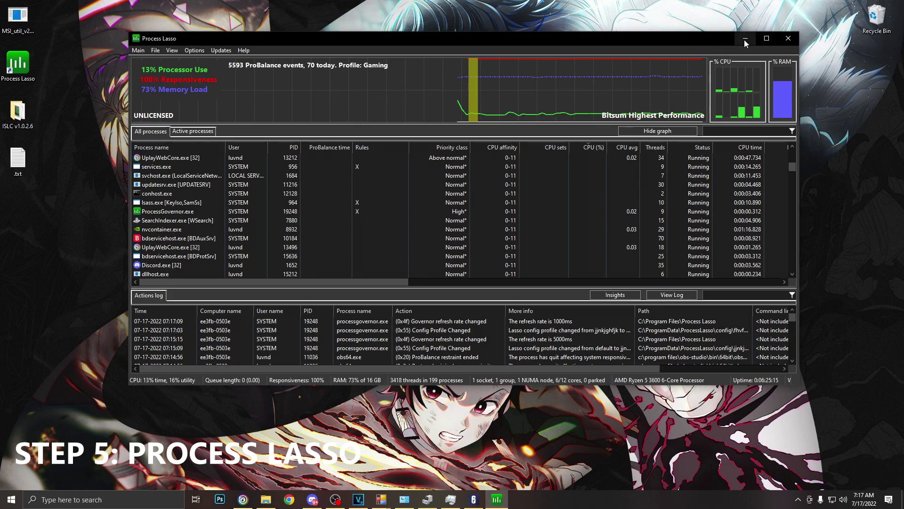
pyautogui.click(789, 38)
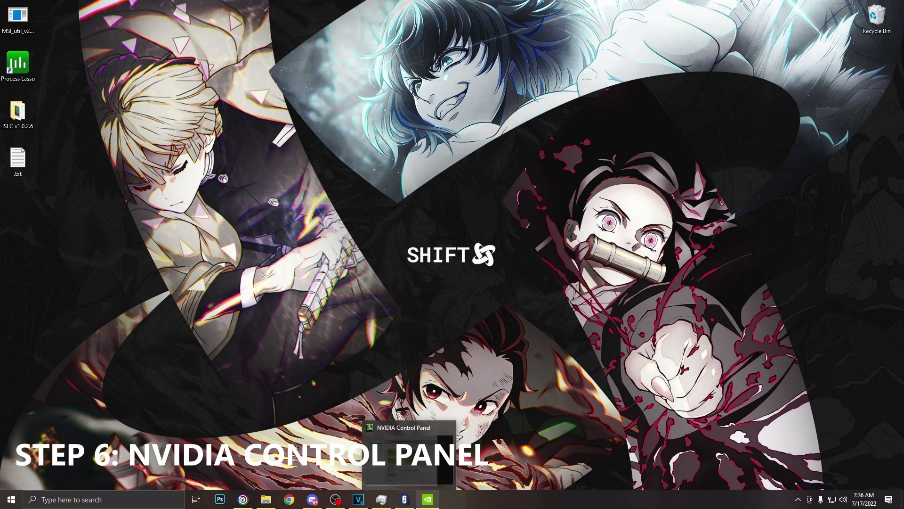
# Slide NVIDIA image settings fully to Performance, apply, and keep the change
pyautogui.click(427, 499)
pyautogui.moveTo(300, 59); pyautogui.dragTo(343, 54)
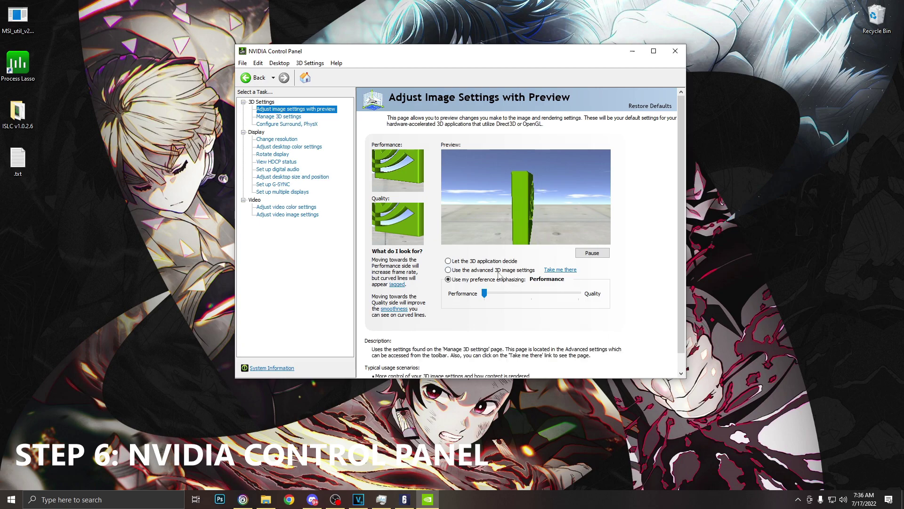
pyautogui.moveTo(466, 45); pyautogui.dragTo(449, 28)
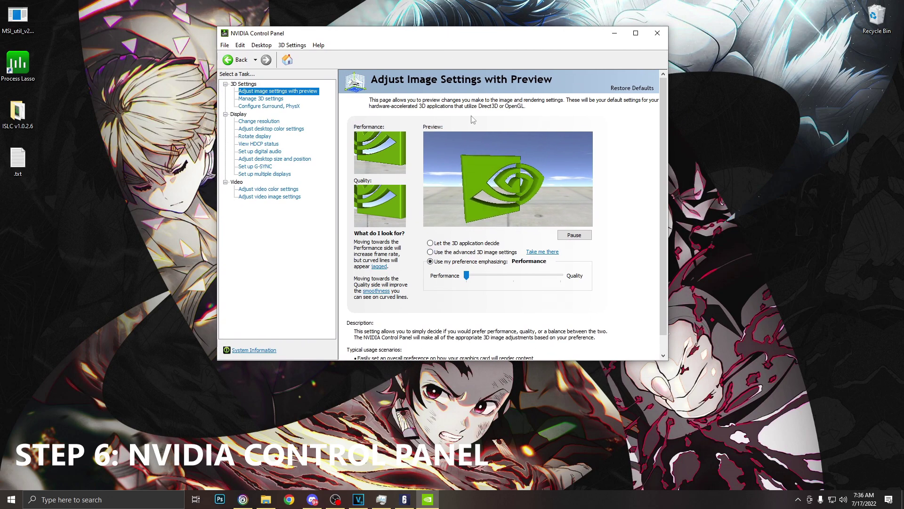
pyautogui.click(467, 276)
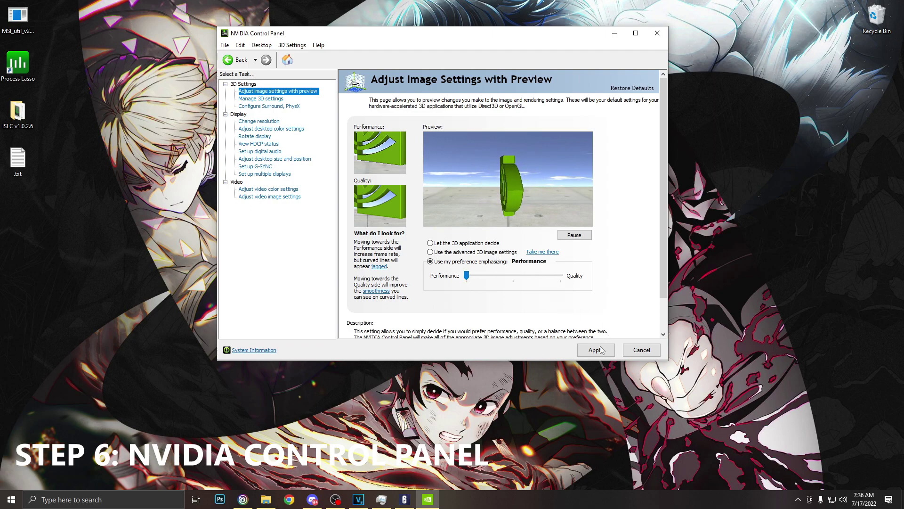
pyautogui.click(255, 98)
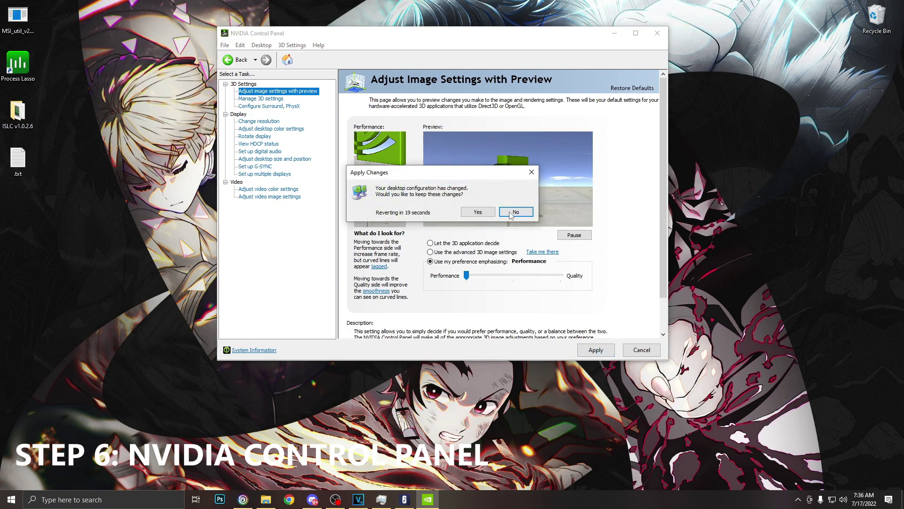
pyautogui.click(474, 211)
# Set Power management mode in Manage 3D settings to Prefer maximum performance
pyautogui.click(263, 103)
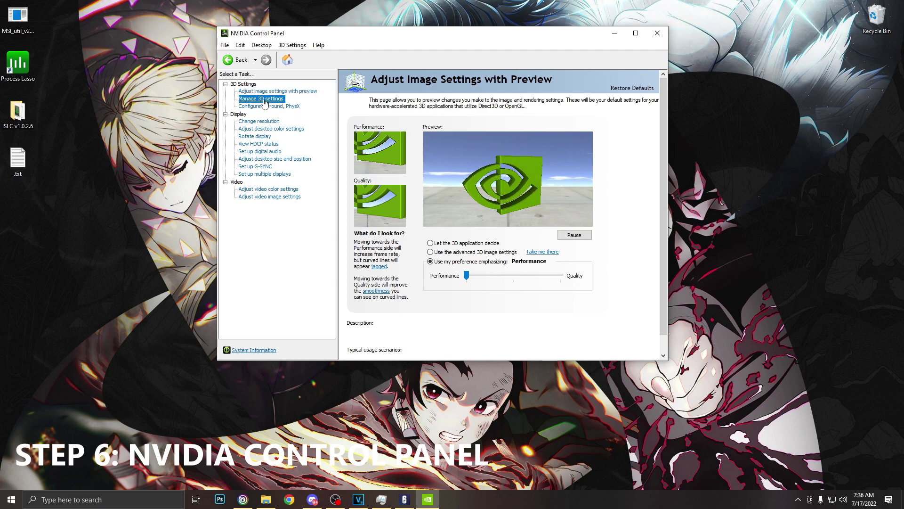
pyautogui.moveTo(376, 34); pyautogui.dragTo(333, 10)
pyautogui.moveTo(540, 171); pyautogui.dragTo(539, 227)
pyautogui.click(466, 190)
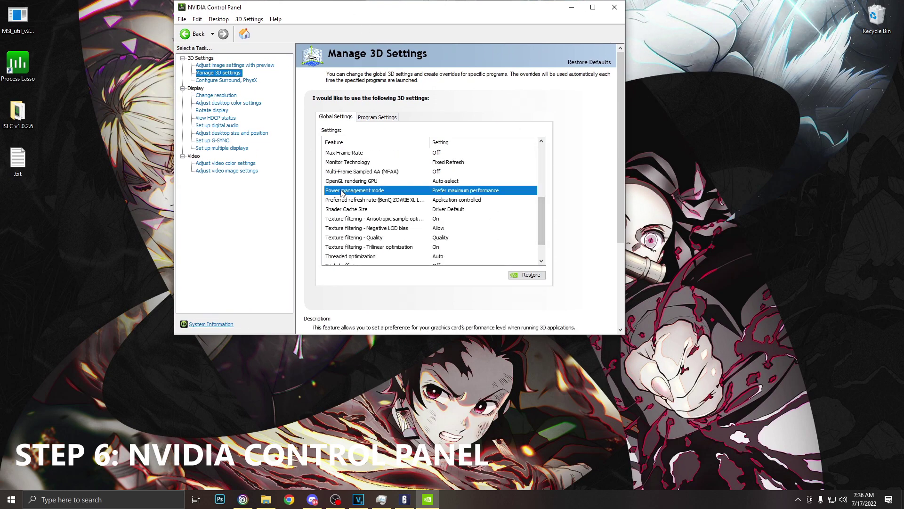
pyautogui.click(472, 191)
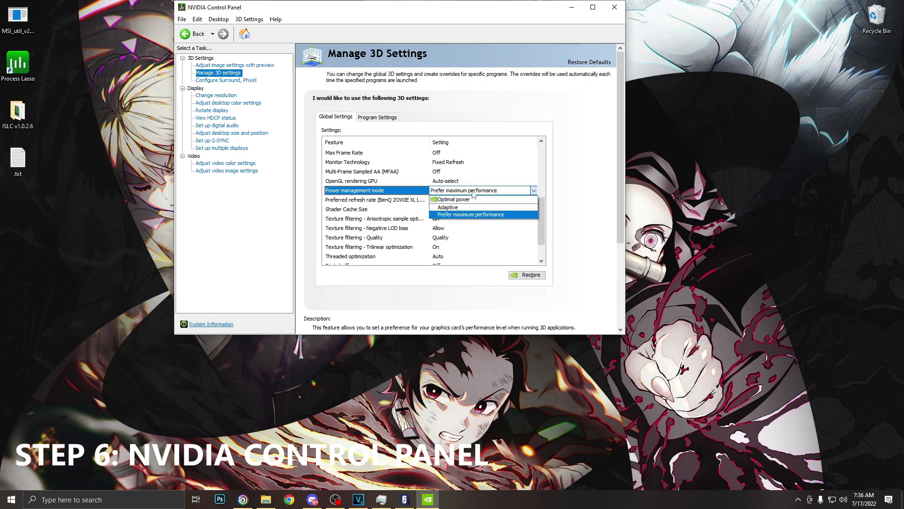
pyautogui.click(469, 214)
pyautogui.moveTo(539, 217); pyautogui.dragTo(543, 235)
pyautogui.click(226, 96)
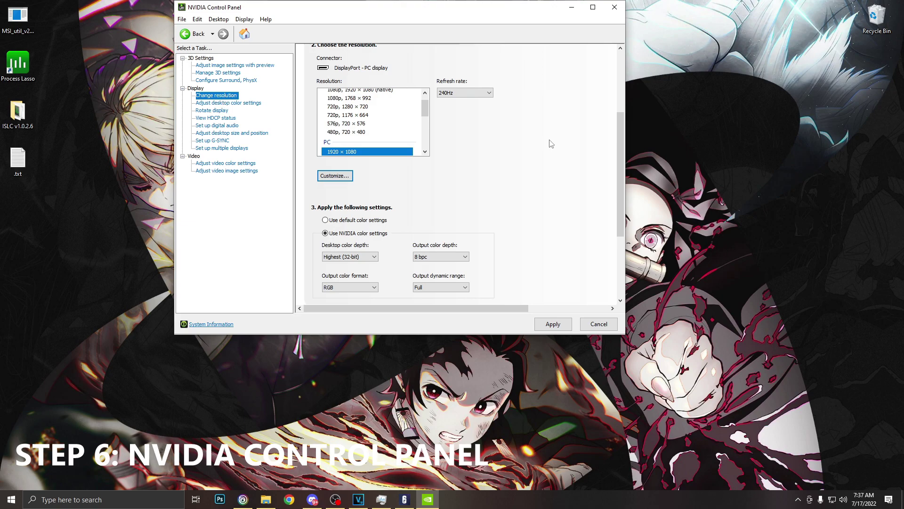
# Use NVIDIA color settings with Full output dynamic range on the Change resolution page
pyautogui.scroll(-3, 476, 163)
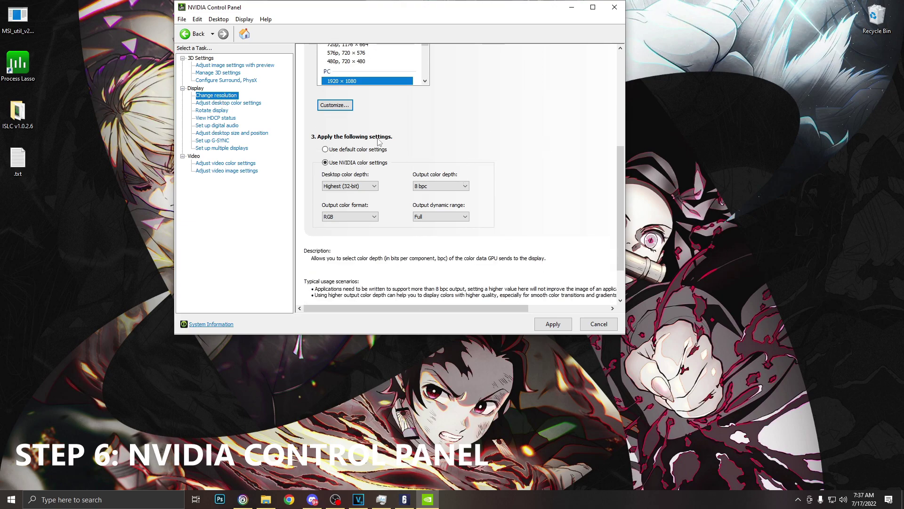
pyautogui.click(331, 165)
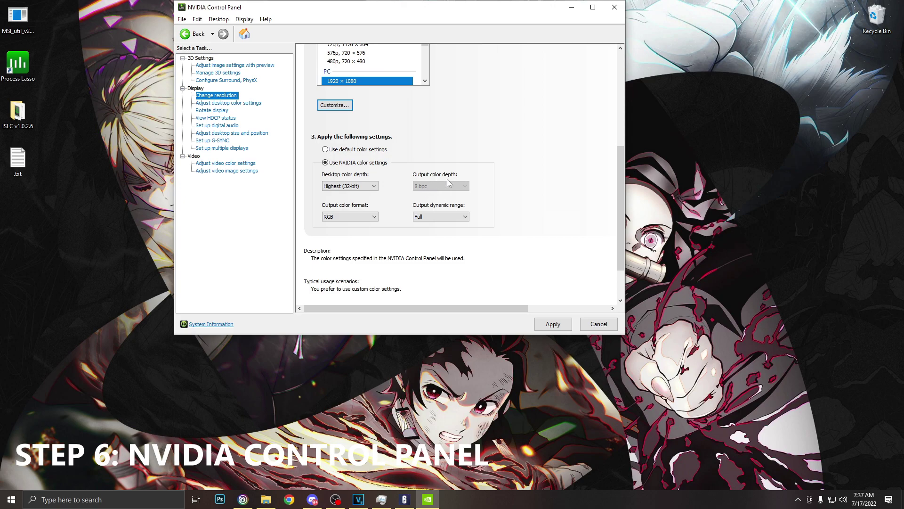
pyautogui.moveTo(439, 207)
pyautogui.click(464, 217)
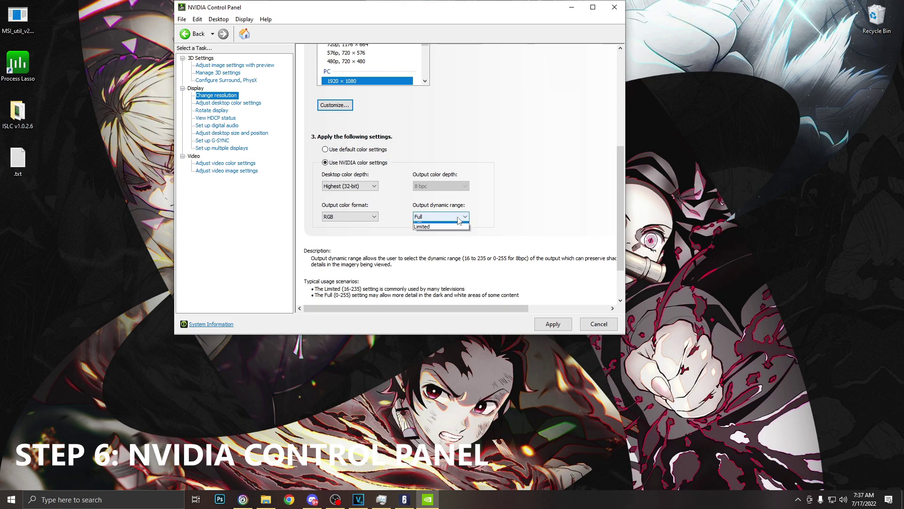
pyautogui.click(437, 231)
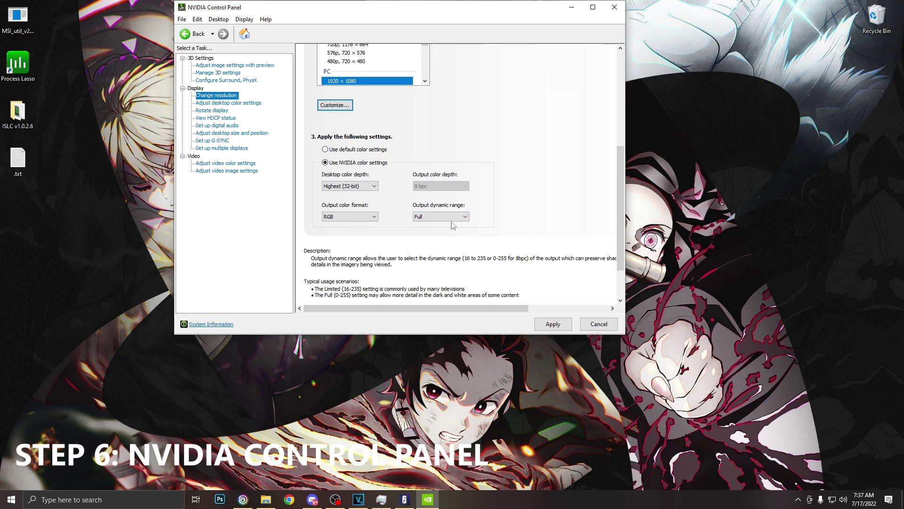
pyautogui.click(232, 133)
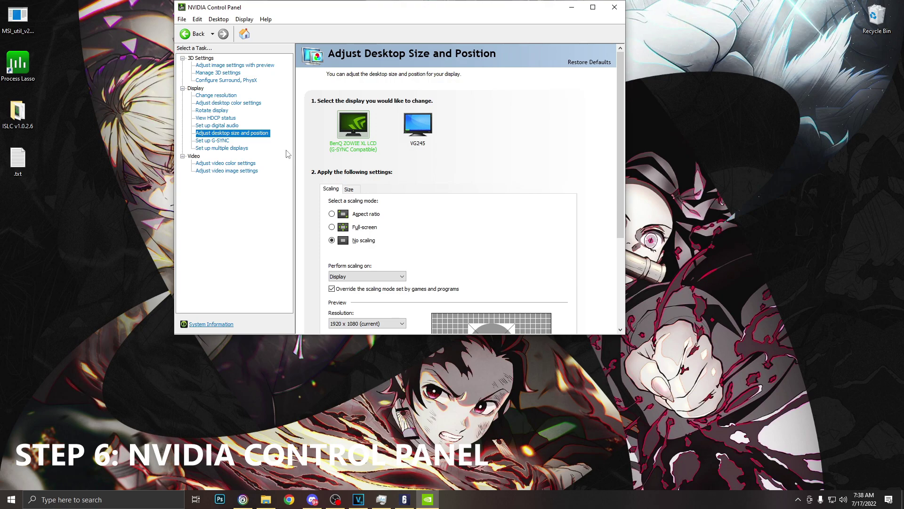
# Keep No scaling performed on the Display, overriding games' scaling mode, in desktop size settings
pyautogui.scroll(-2, 413, 215)
pyautogui.scroll(-1, 365, 241)
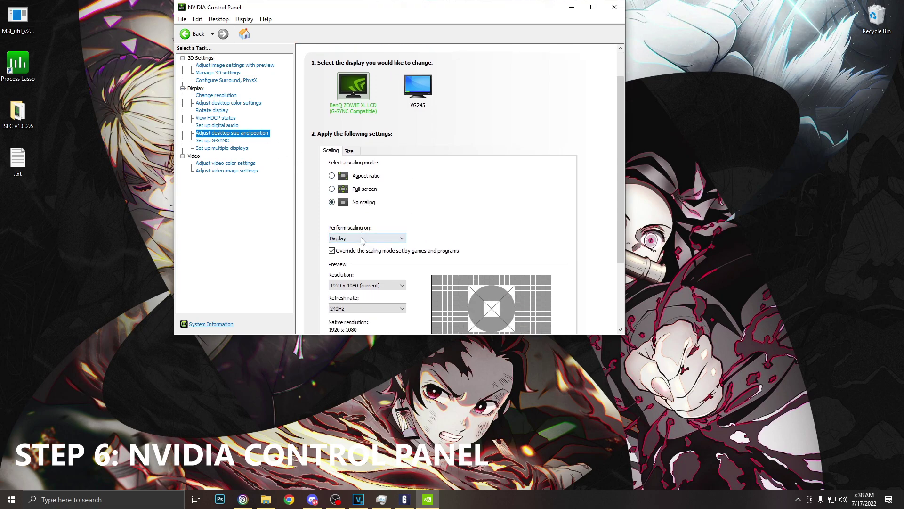
pyautogui.click(362, 239)
pyautogui.click(361, 246)
pyautogui.scroll(-1, 409, 223)
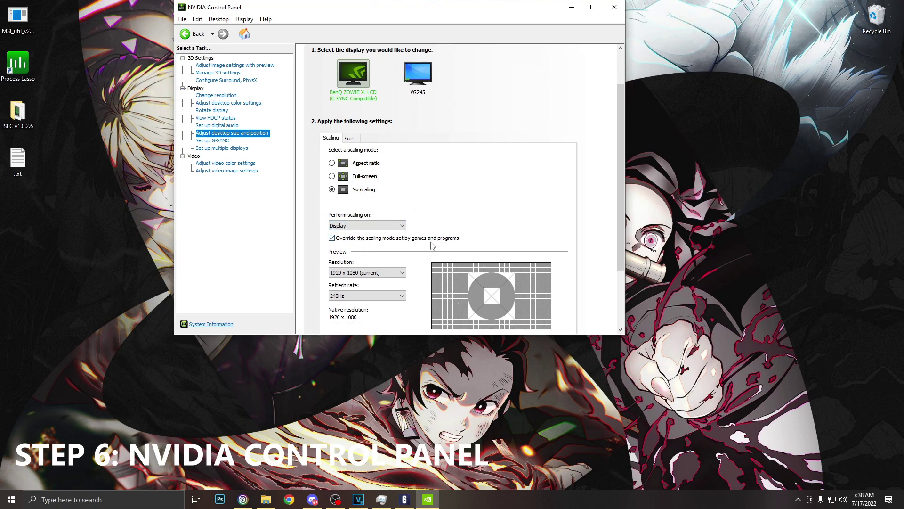
pyautogui.scroll(-5, 438, 244)
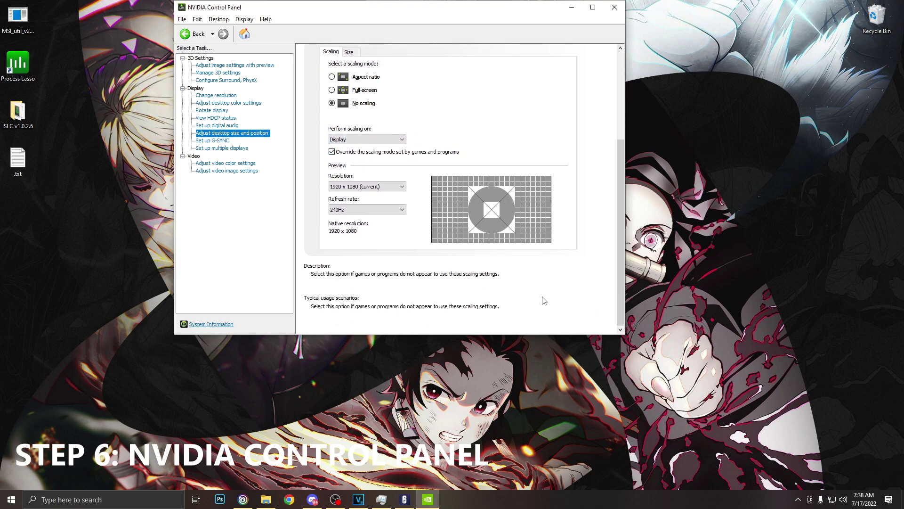
pyautogui.click(223, 142)
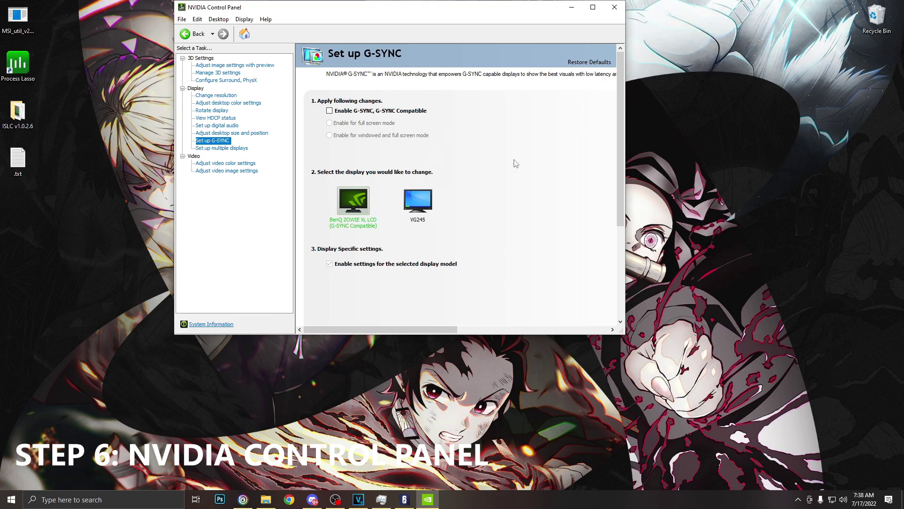
# Leave video color dynamic range at Full (0-255) under Advanced, then close NVIDIA Control Panel
pyautogui.click(236, 163)
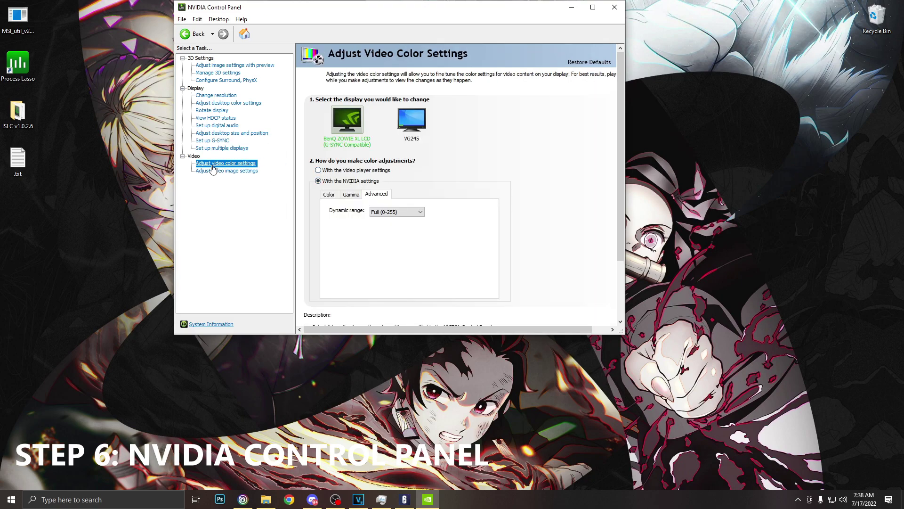
pyautogui.click(329, 194)
pyautogui.click(351, 194)
pyautogui.click(377, 193)
pyautogui.click(403, 212)
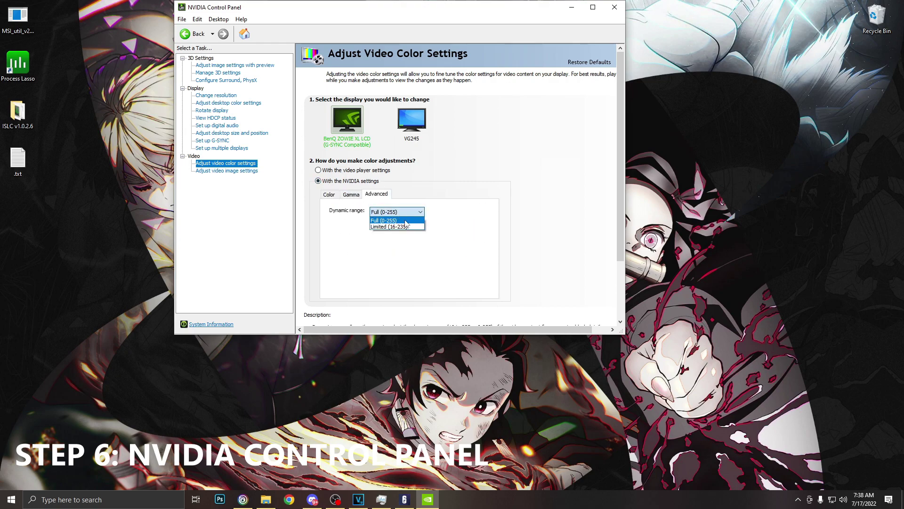
pyautogui.click(406, 221)
pyautogui.scroll(-3, 454, 238)
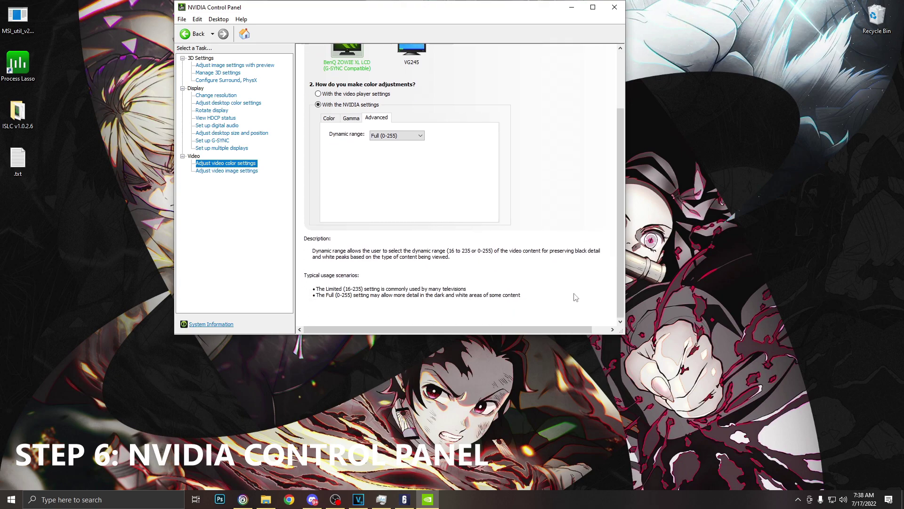
pyautogui.click(611, 7)
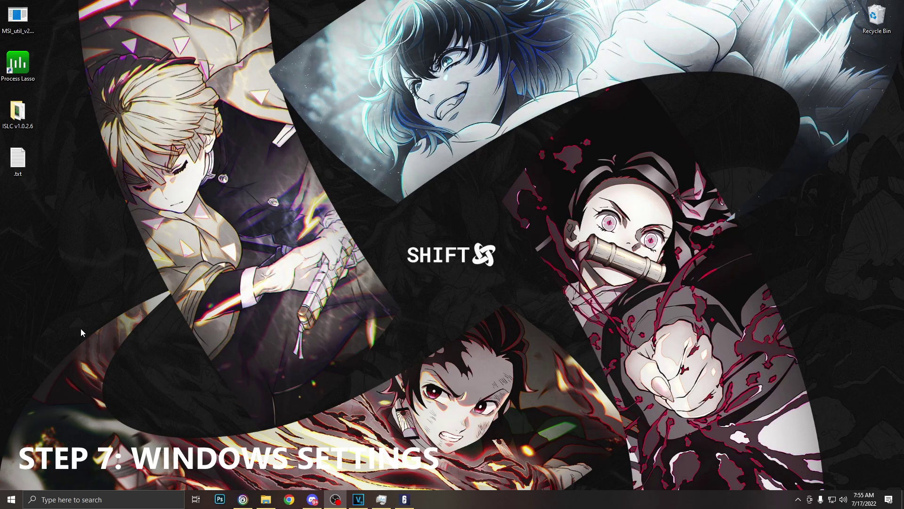
# Open Windows Settings to Gaming > Game Mode (On) and search settings for 'gr'
pyautogui.rightClick(11, 498)
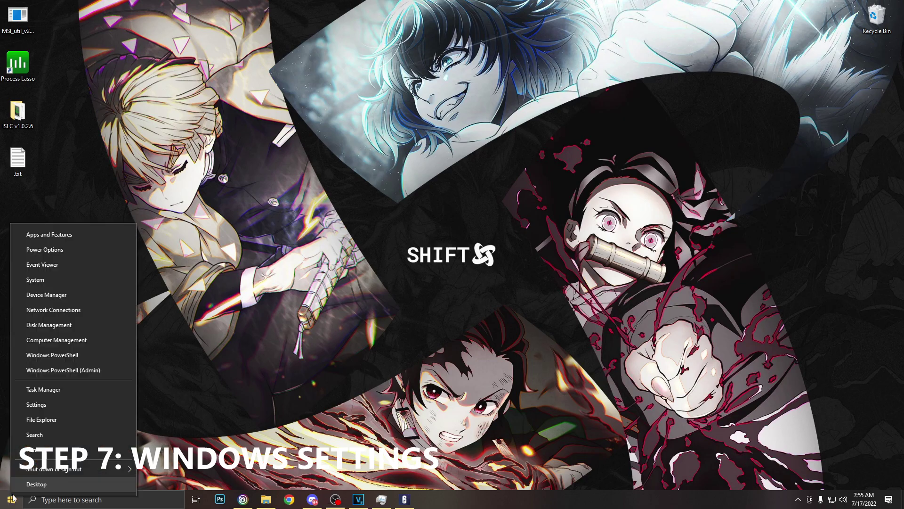
pyautogui.click(37, 404)
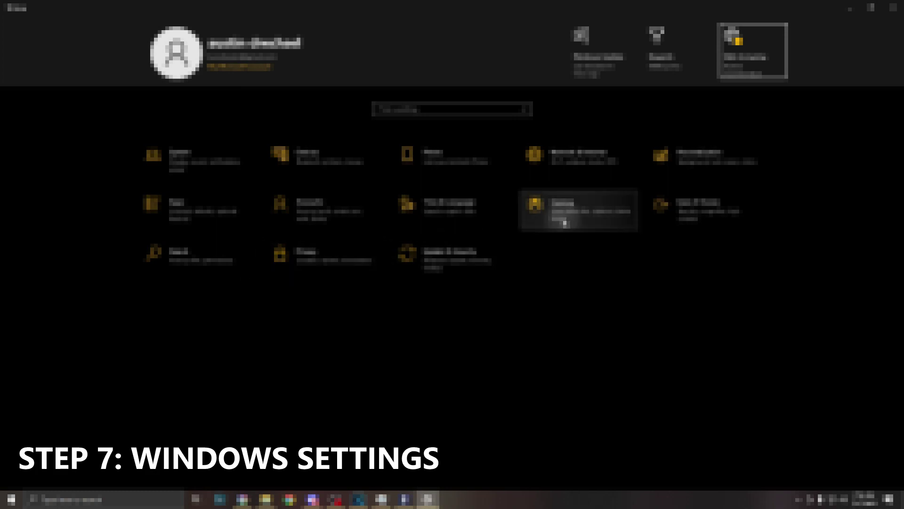
pyautogui.click(565, 223)
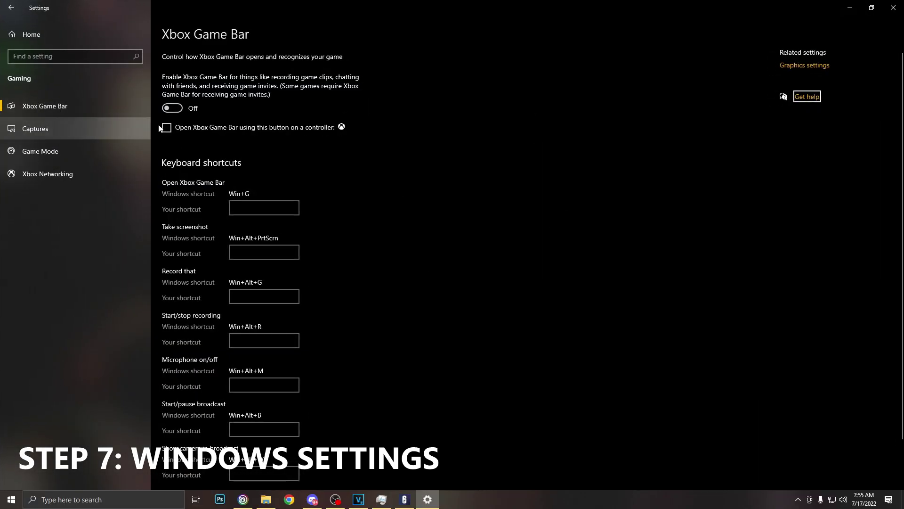
pyautogui.click(68, 157)
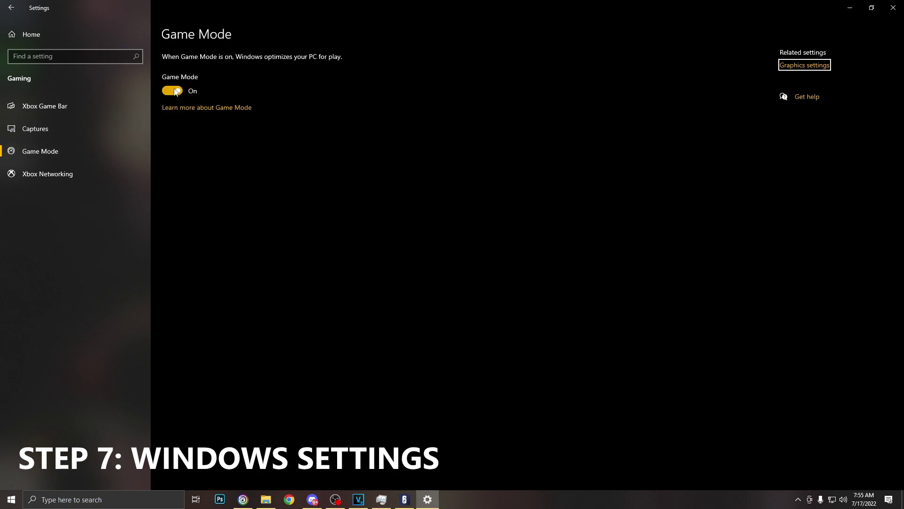
pyautogui.click(76, 56)
pyautogui.write('gr')
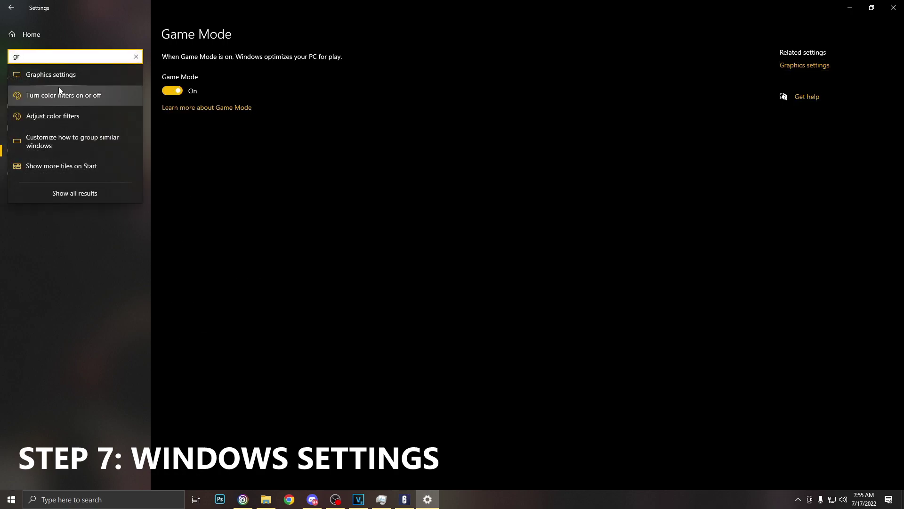
# Open the Graphics settings suggestion, showing hardware-accelerated GPU scheduling On
pyautogui.click(52, 79)
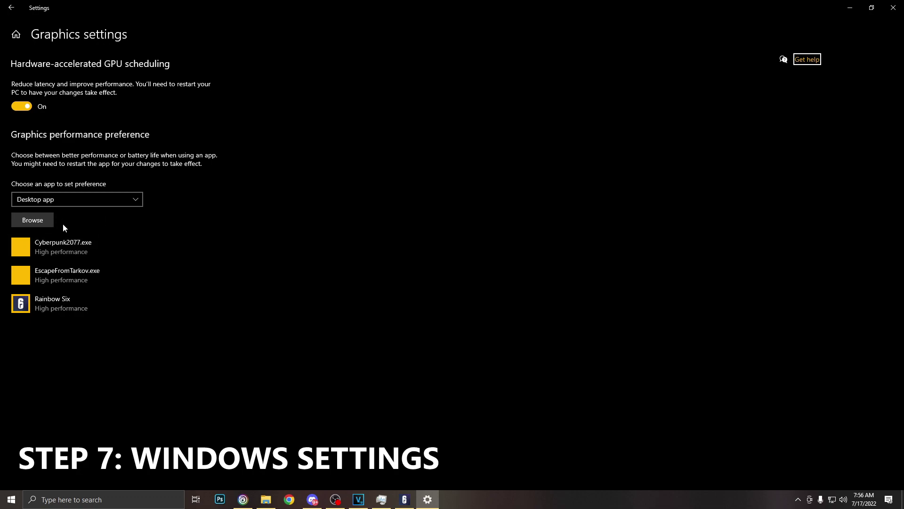
# Add RainbowSix.exe from the Rainbow Six Siege folder to the graphics preference list
pyautogui.click(28, 214)
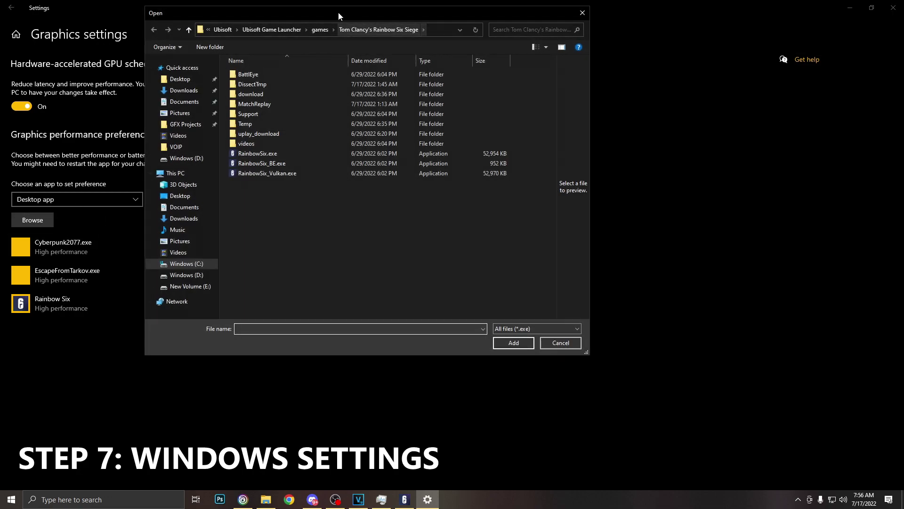
pyautogui.moveTo(338, 12); pyautogui.dragTo(392, 39)
pyautogui.click(583, 18)
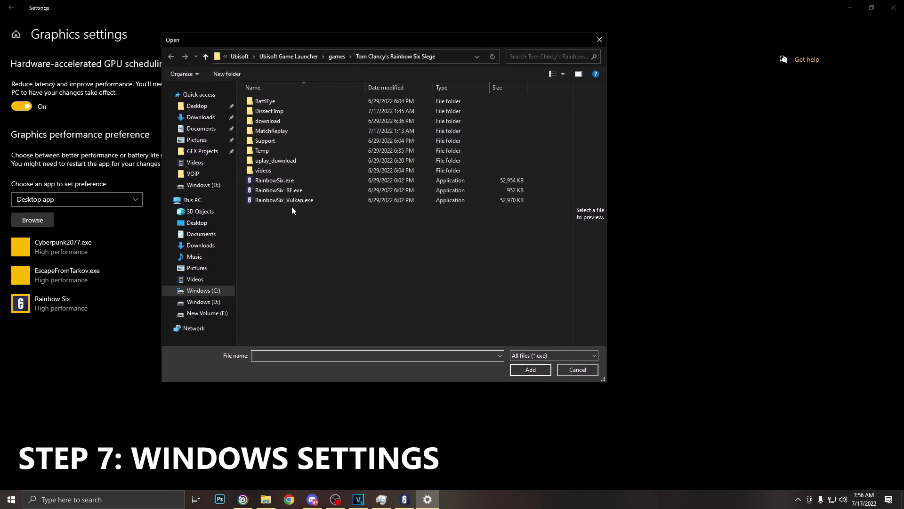
pyautogui.click(274, 181)
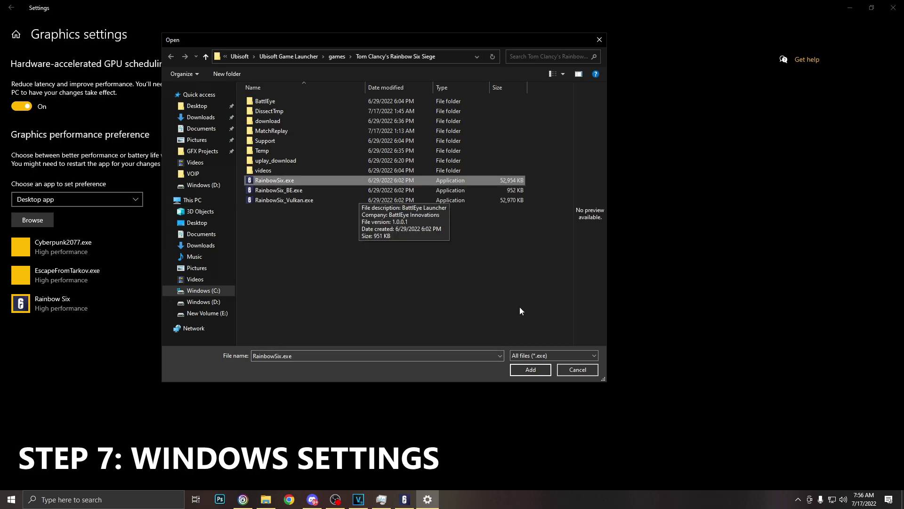
pyautogui.click(530, 369)
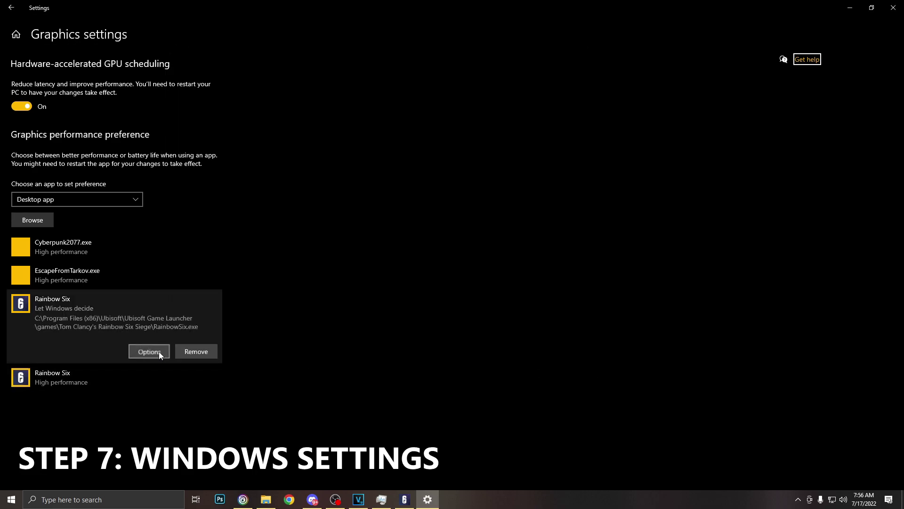
# Set RainbowSix.exe to High performance, save it, and close Windows Settings
pyautogui.click(156, 351)
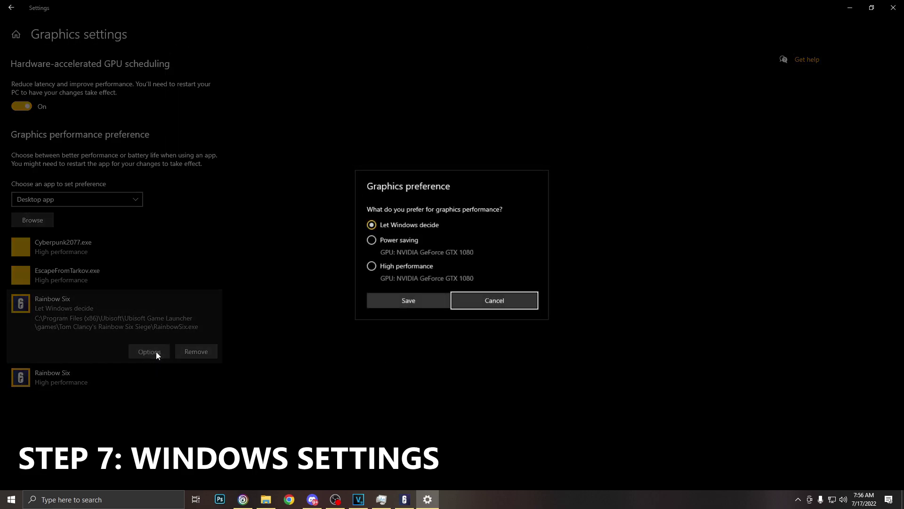
pyautogui.click(372, 266)
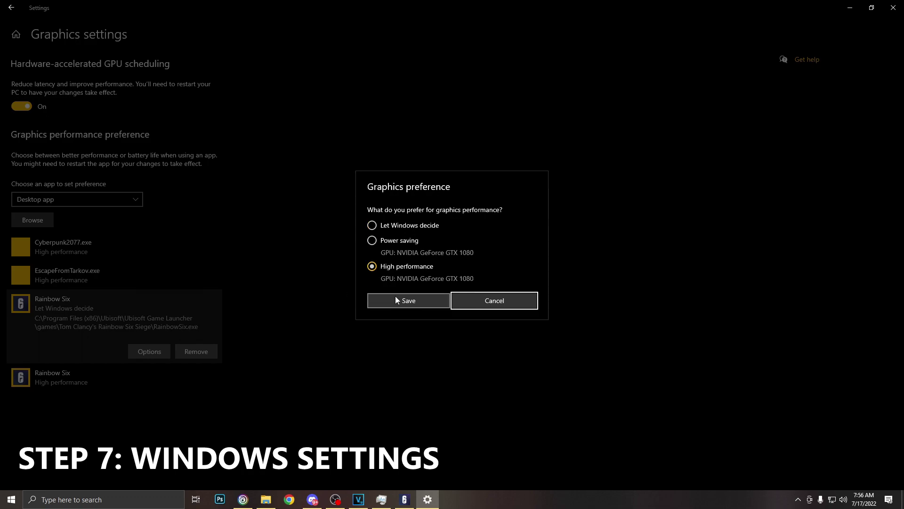
pyautogui.click(394, 300)
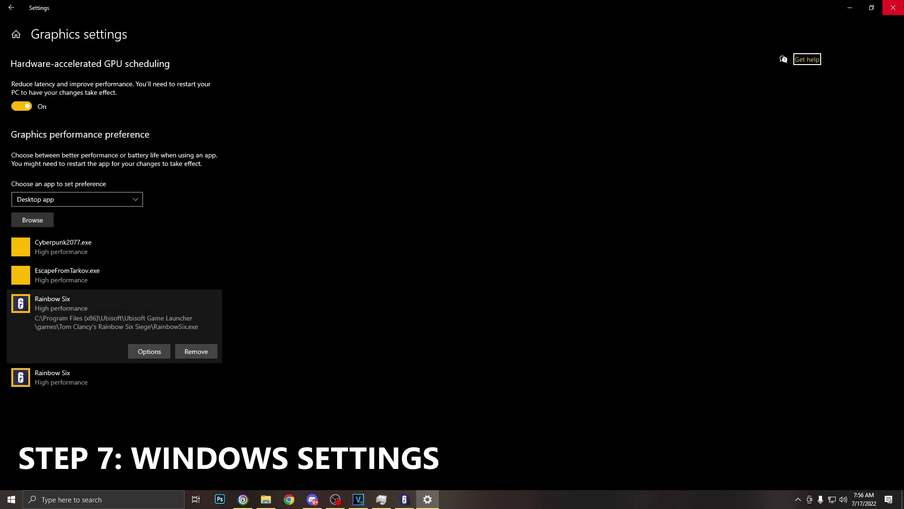
pyautogui.click(894, 8)
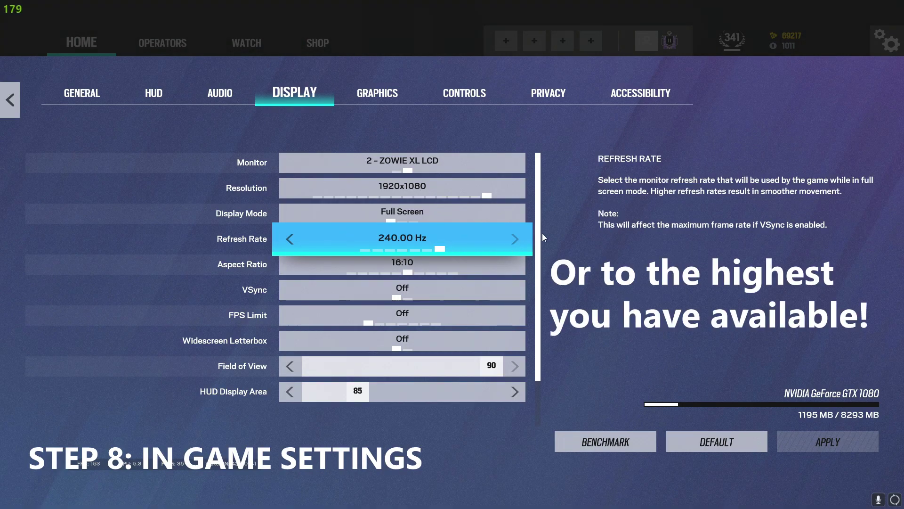
# Verify Display shows 1920x1080 Full Screen, 240.00 Hz, VSync Off, then switch to Graphics
pyautogui.click(388, 99)
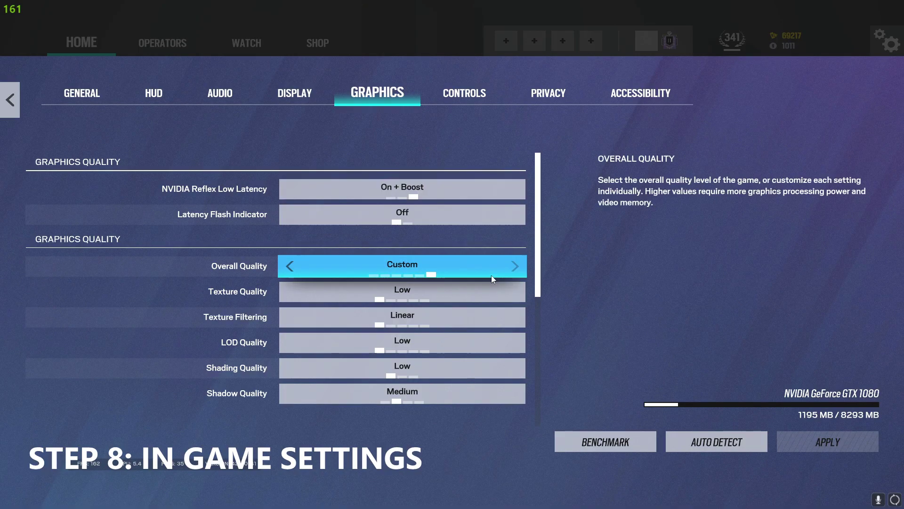
# Review the Graphics quality options (mostly Low, Medium shadows, effects off), then switch to Controls
pyautogui.scroll(-1, 414, 302)
pyautogui.scroll(-1, 437, 280)
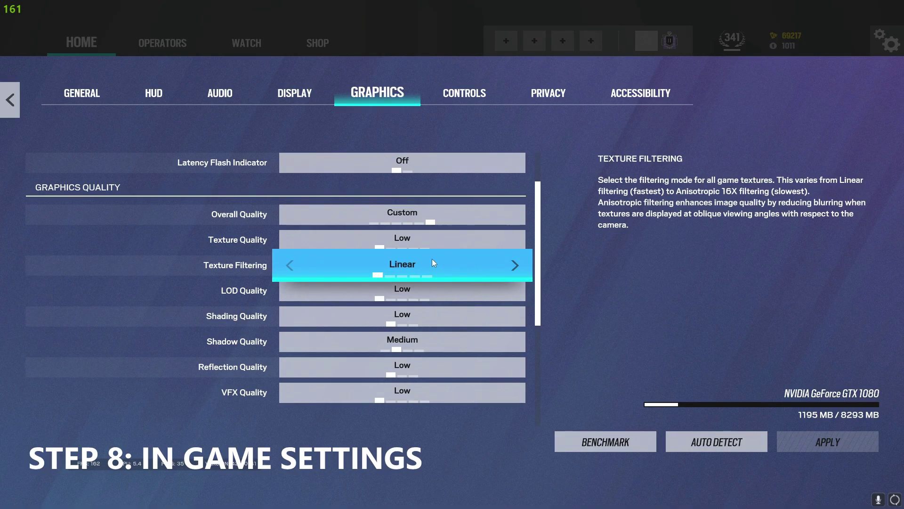
pyautogui.scroll(-2, 431, 262)
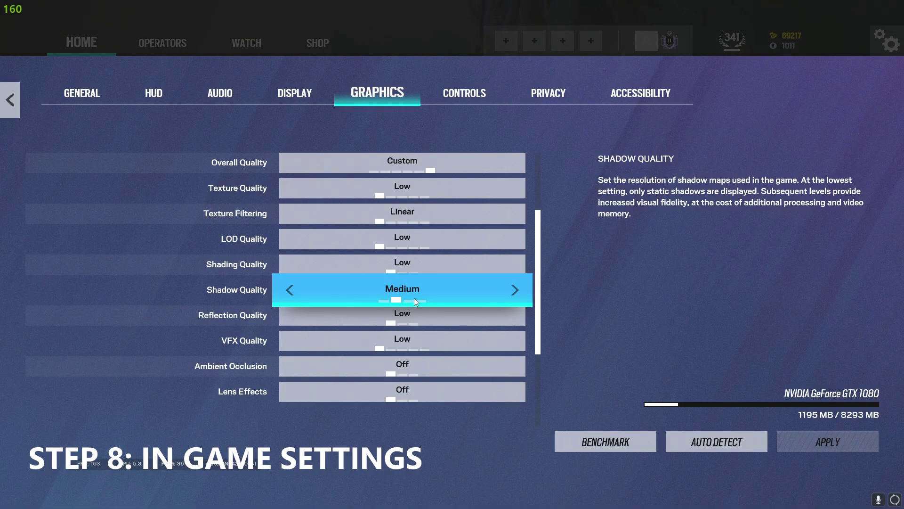
pyautogui.scroll(-2, 402, 290)
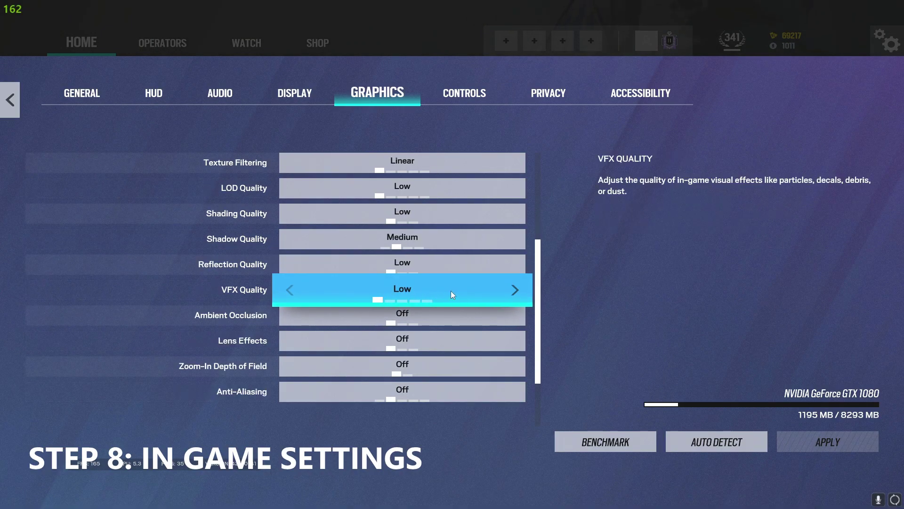
pyautogui.scroll(-2, 438, 287)
pyautogui.scroll(-1, 419, 289)
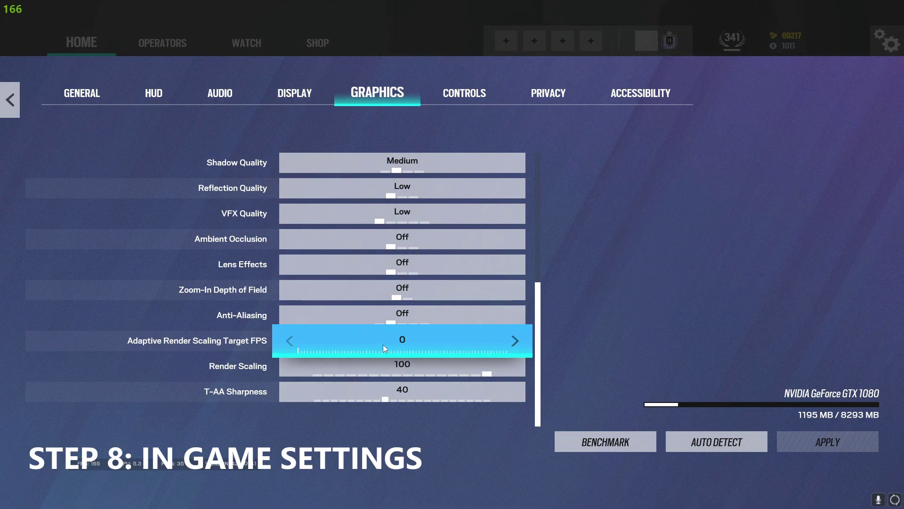
pyautogui.scroll(2, 383, 349)
pyautogui.scroll(-2, 405, 326)
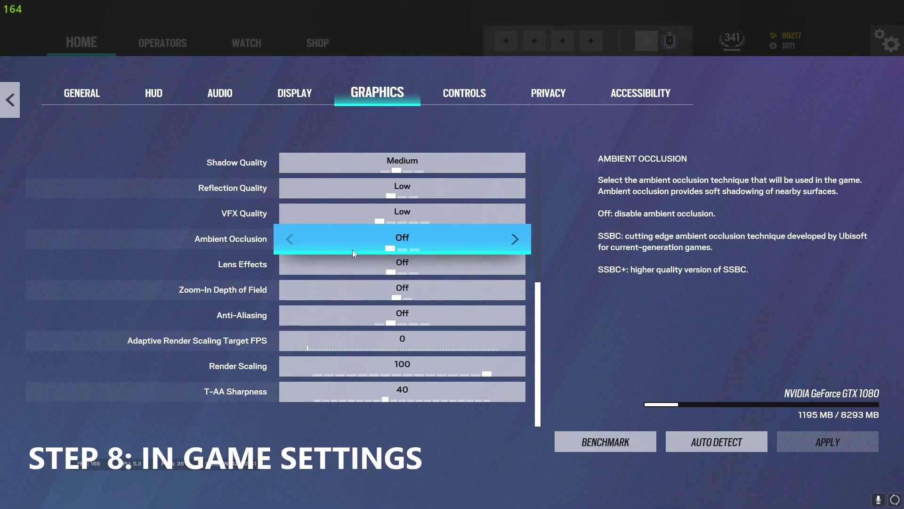
pyautogui.click(452, 99)
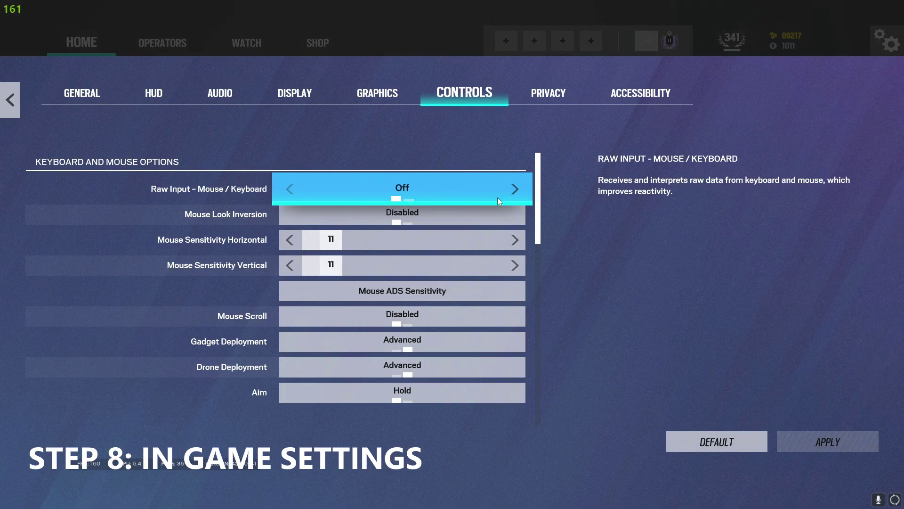
# Toggle Raw Input on and back Off, then review sensitivity 11 and Aim Hold options
pyautogui.click(512, 193)
pyautogui.click(289, 184)
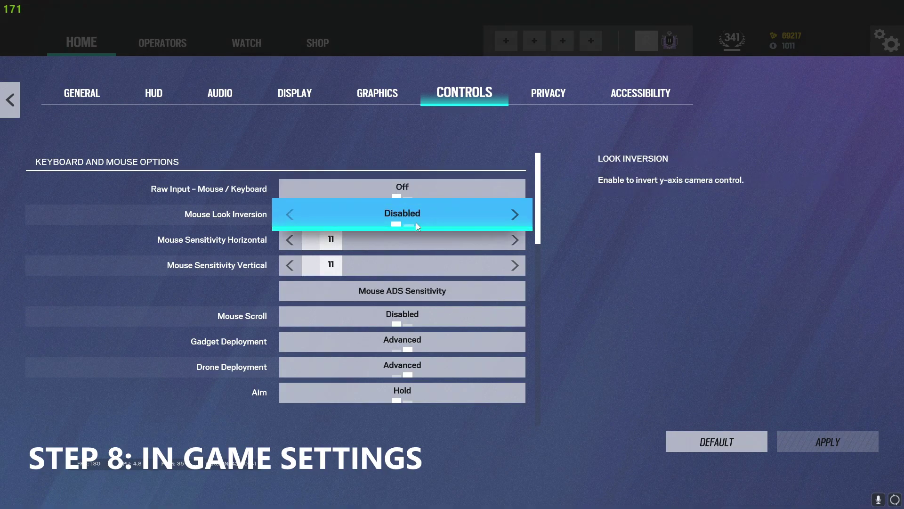
pyautogui.scroll(-3, 499, 322)
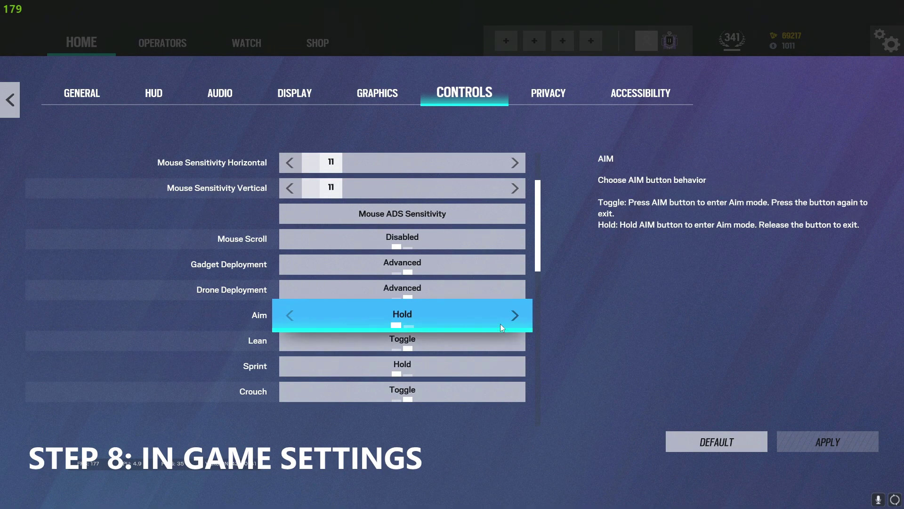
pyautogui.scroll(-7, 471, 322)
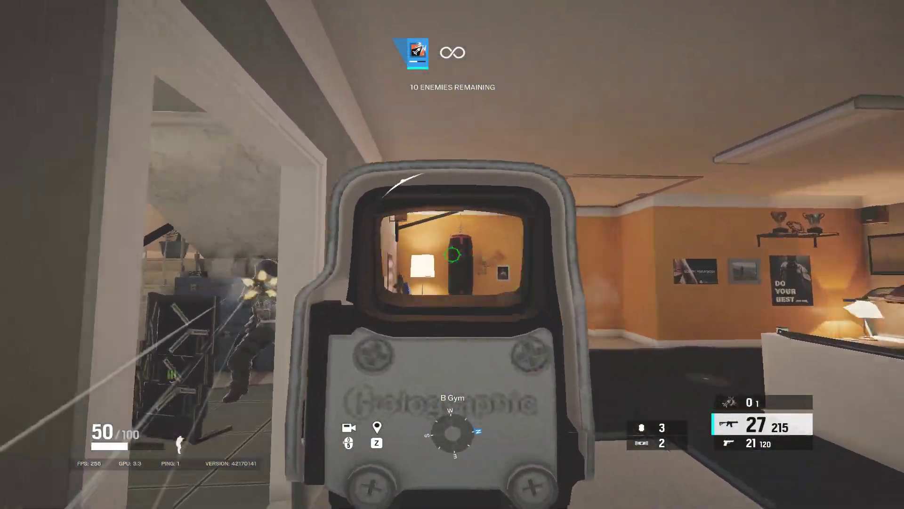
# Shoot the enemy at the B Gym doorway and two more by the back stairs
pyautogui.click(452, 254)
pyautogui.click(452, 255)
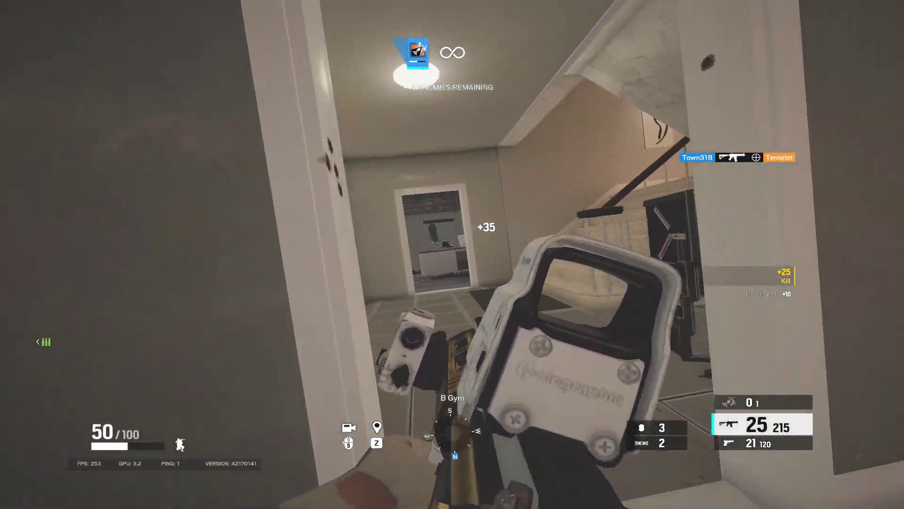
pyautogui.click(452, 254)
pyautogui.click(452, 254)
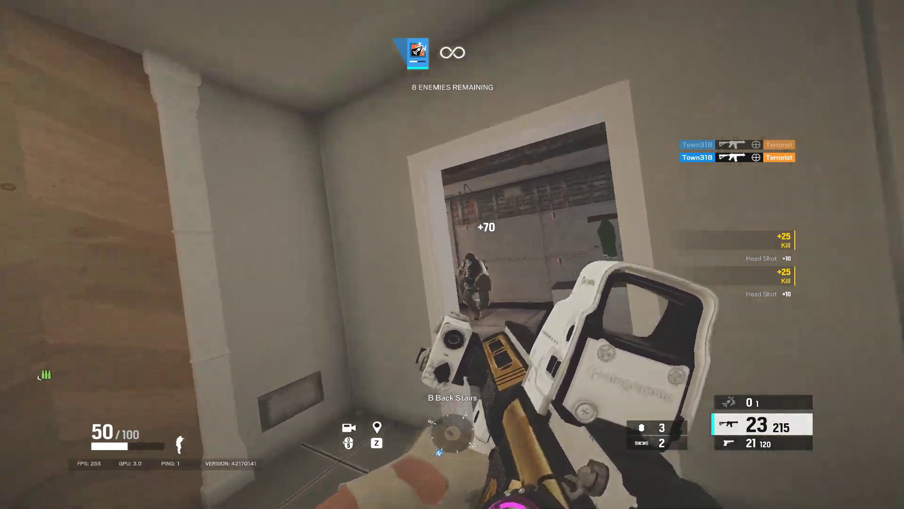
pyautogui.click(452, 254)
# Clear enemies through the laundry room, corridor and garage, down to 3 remaining
pyautogui.click(452, 254)
pyautogui.click(452, 255)
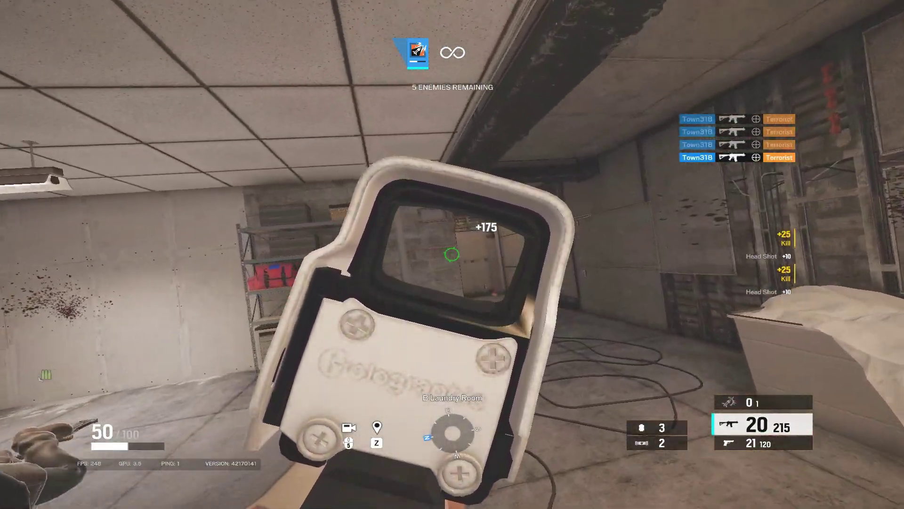
pyautogui.click(452, 254)
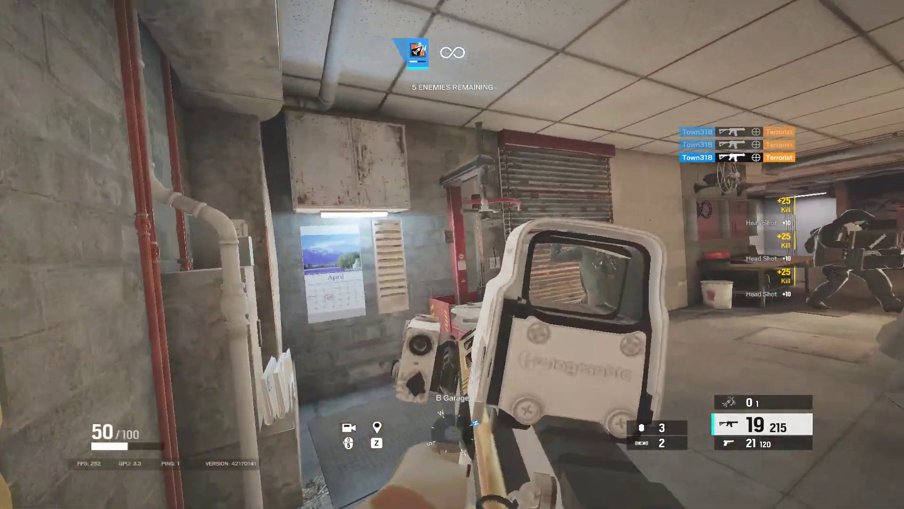
pyautogui.click(452, 254)
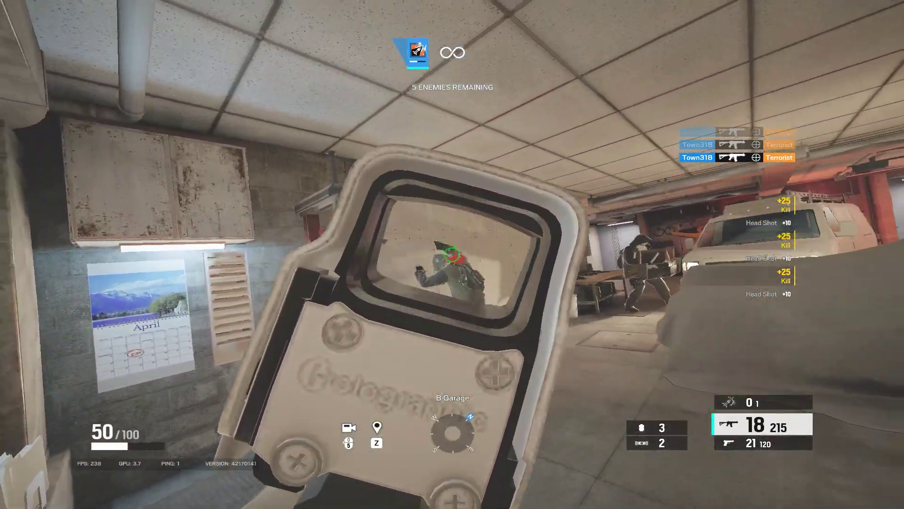
pyautogui.click(452, 254)
pyautogui.click(452, 254)
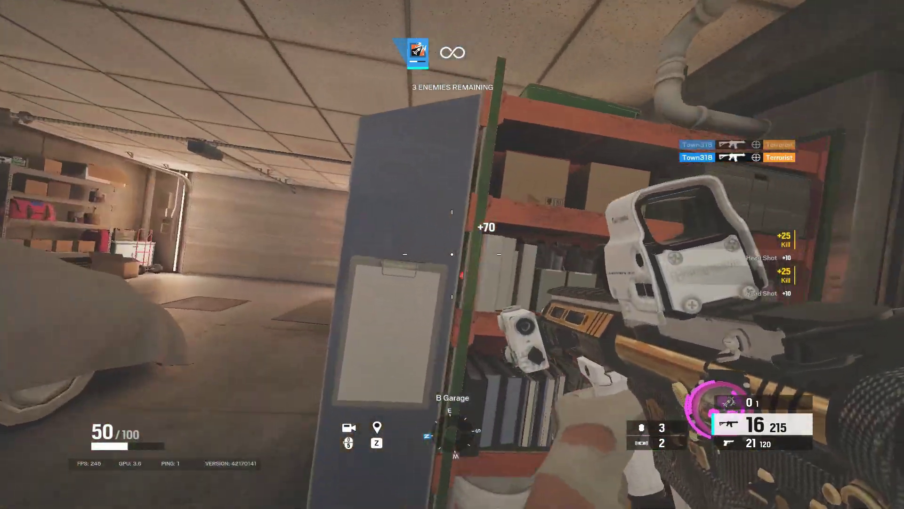
pyautogui.click(452, 254)
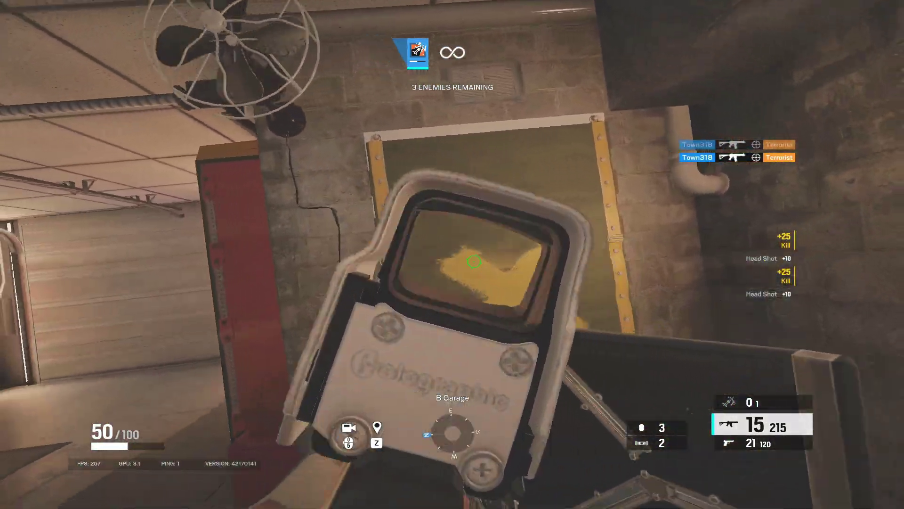
pyautogui.click(452, 254)
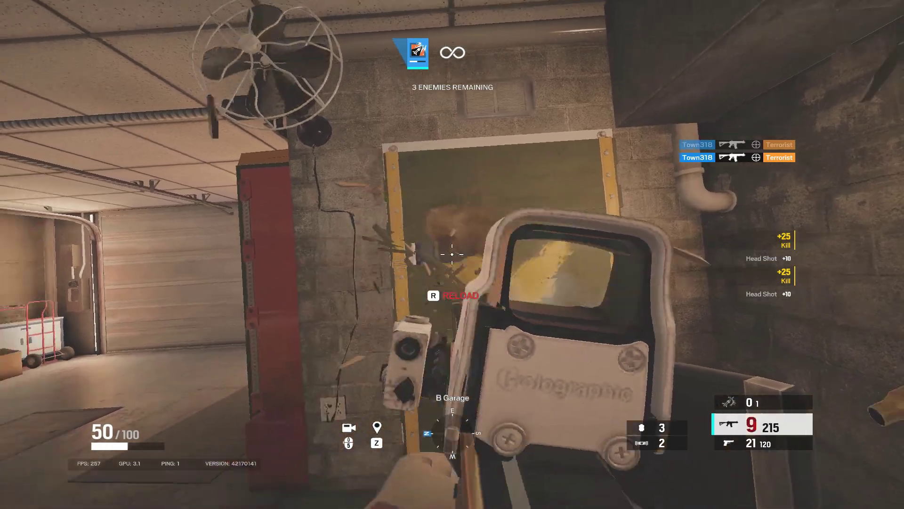